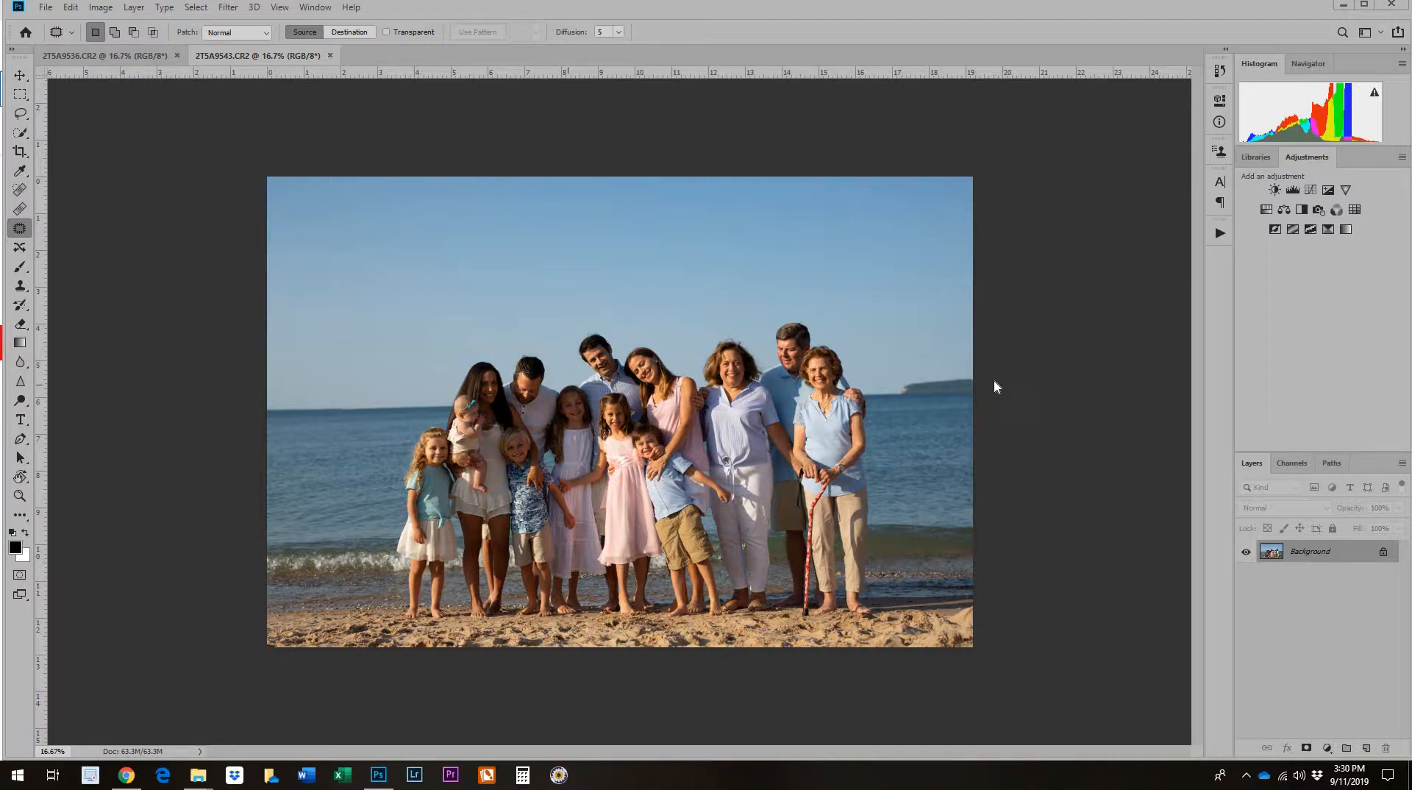
- Compare the group poses and faces in the two beach family photos, 2T5A9536.CR2 and 2T5A9543.CR2
left_click(130, 57)
left_click(258, 55)
left_click(96, 56)
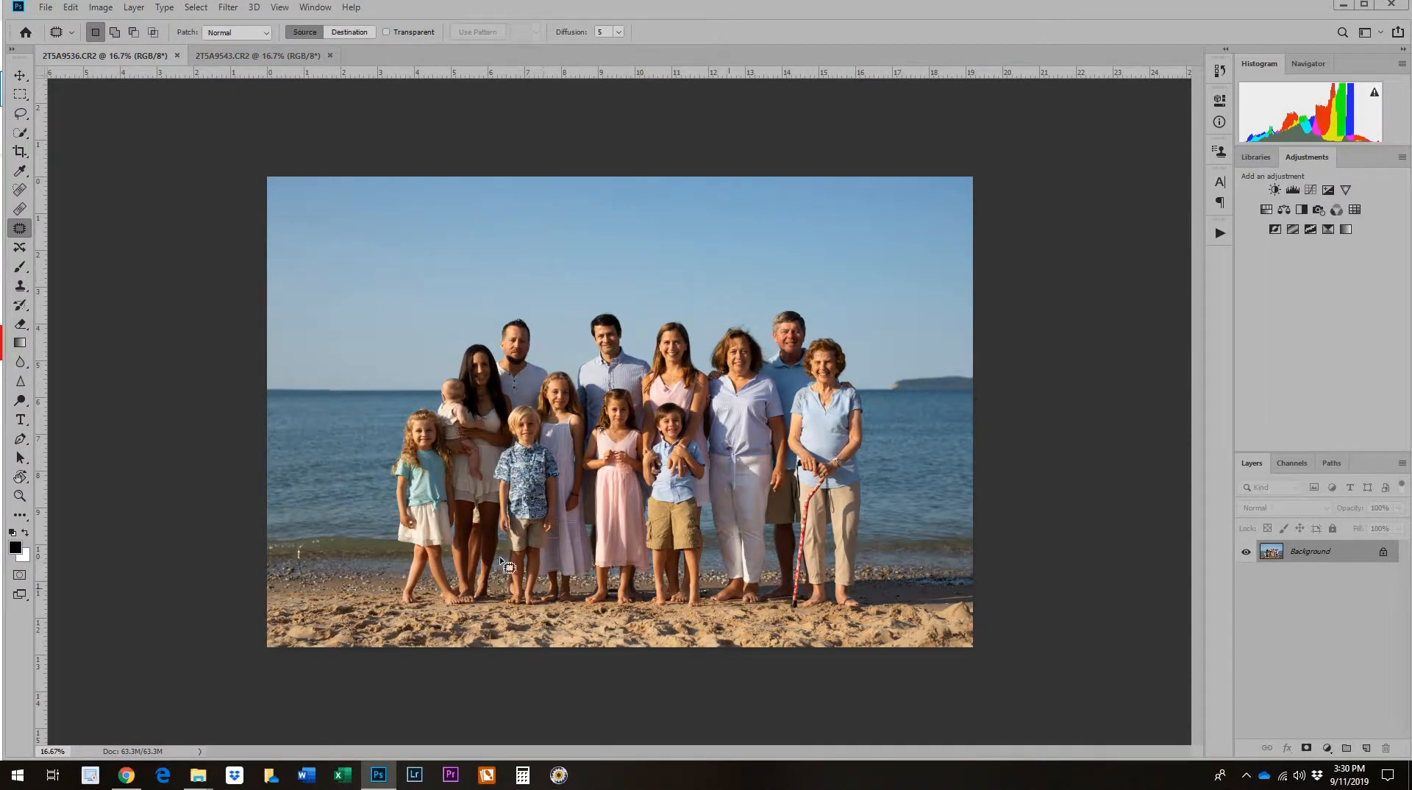
left_click(264, 57)
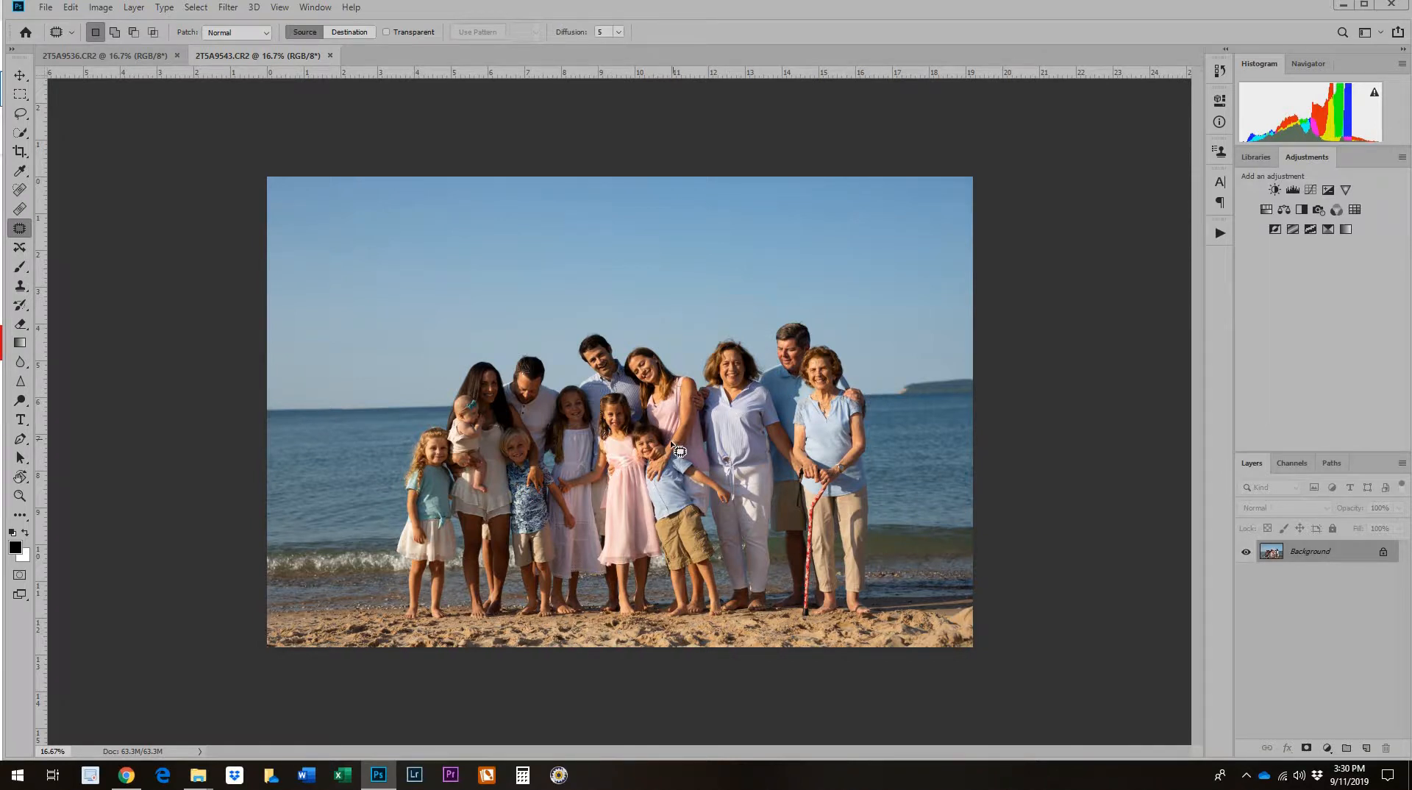
left_click(124, 56)
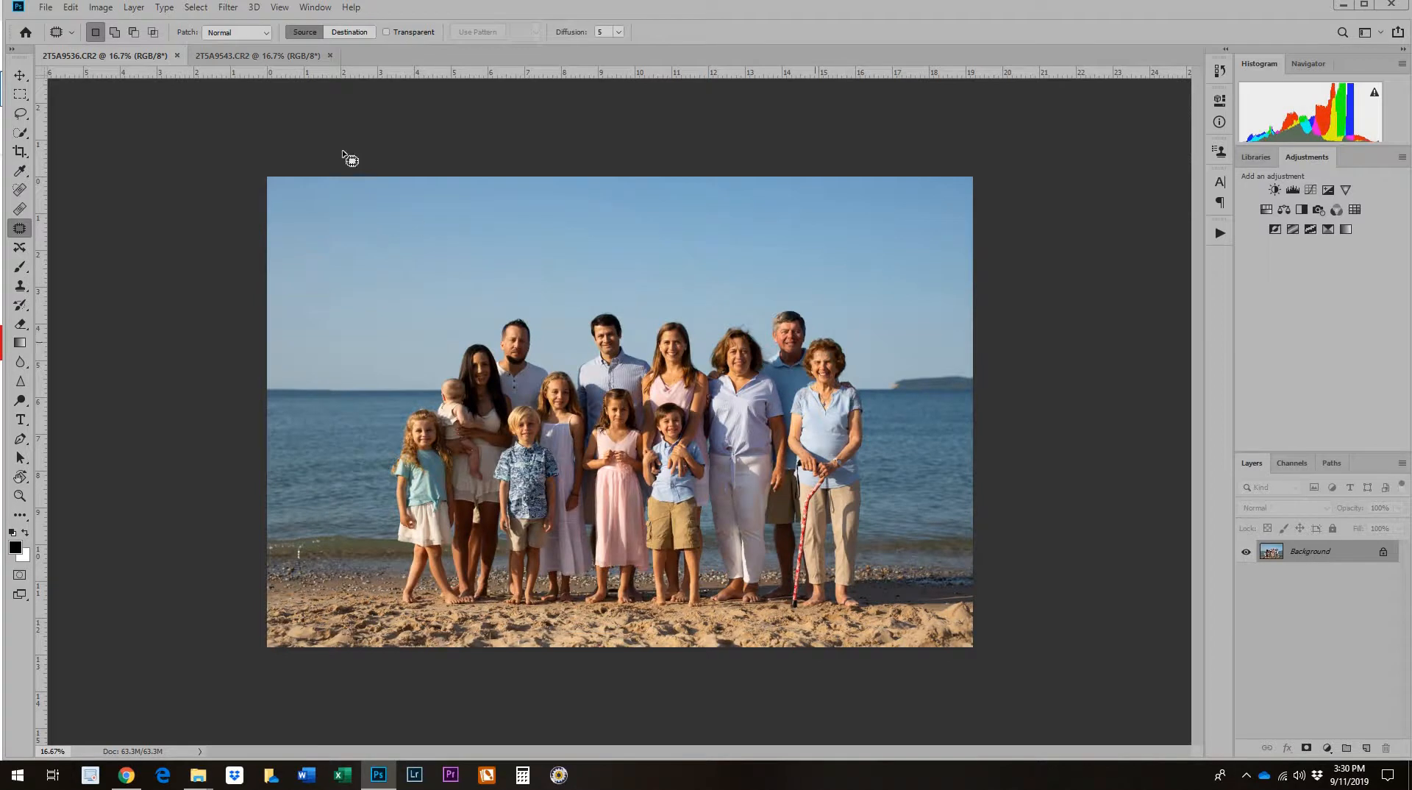
left_click(269, 59)
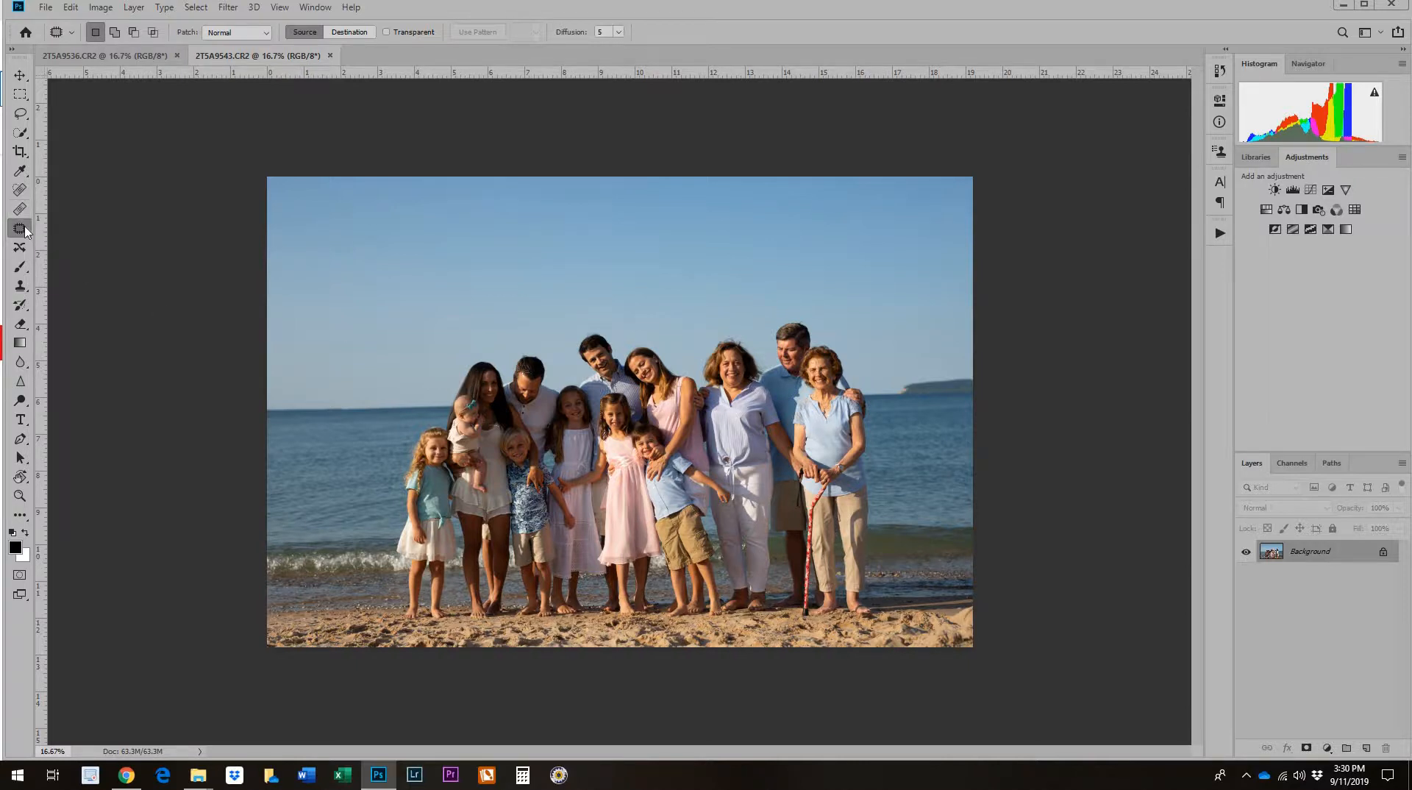
- Lasso the baby and surrounding area in 2T5A9543.CR2 and move the selection over the baby in 2T5A9536.CR2
left_click(21, 114)
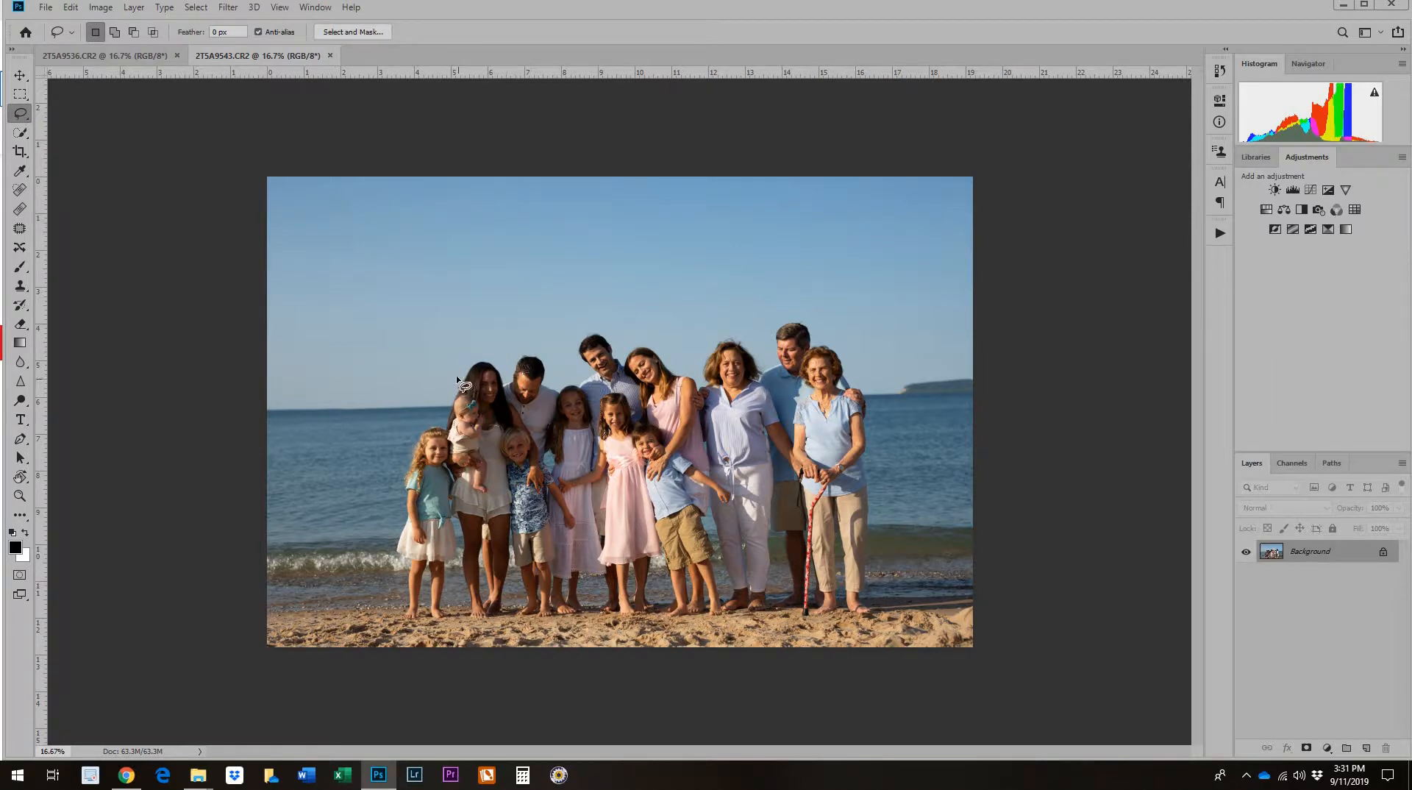
mouse_move(447, 378)
left_mouse_down()
mouse_move(428, 475)
mouse_move(453, 506)
mouse_move(486, 508)
mouse_move(521, 475)
mouse_move(526, 439)
mouse_move(504, 392)
mouse_move(452, 382)
left_mouse_up()
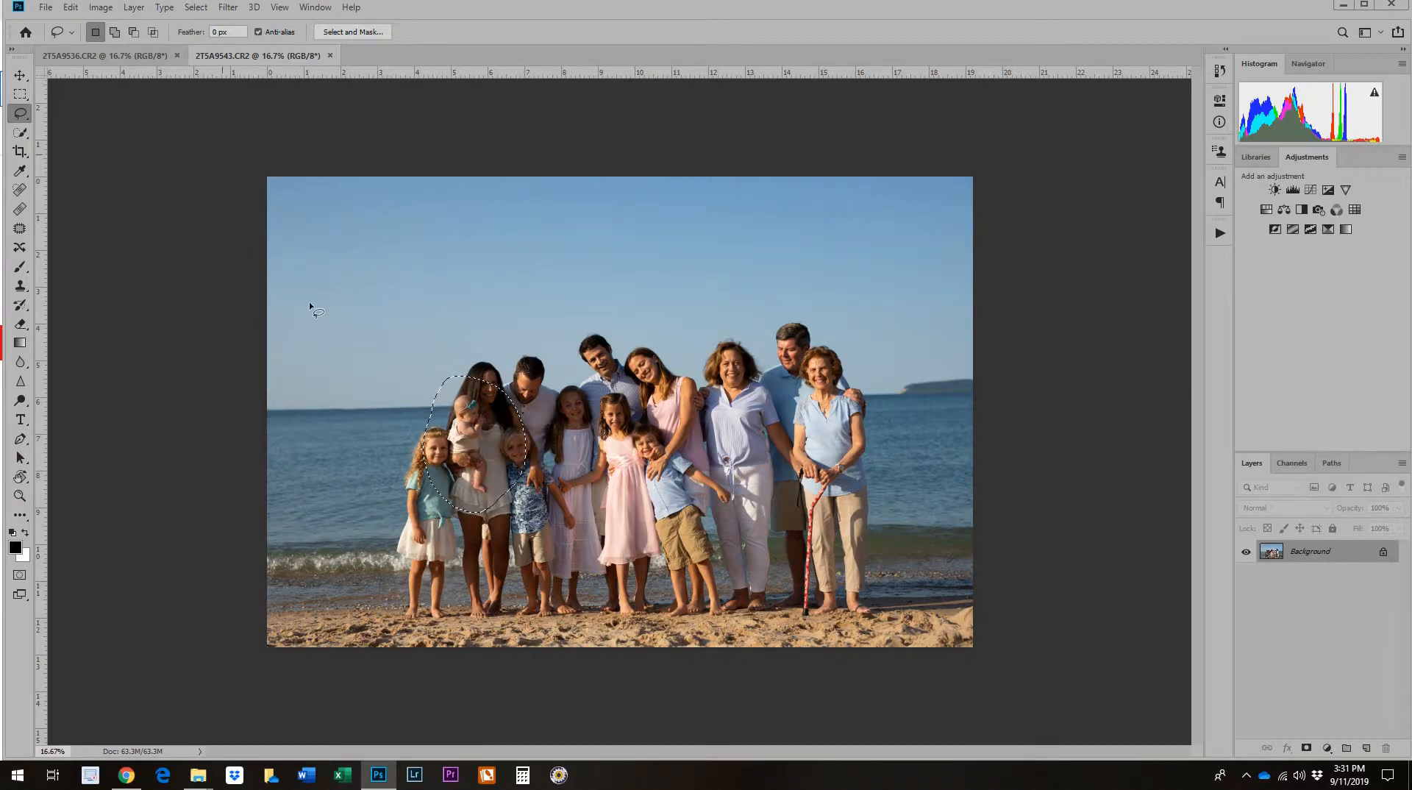
key("v")
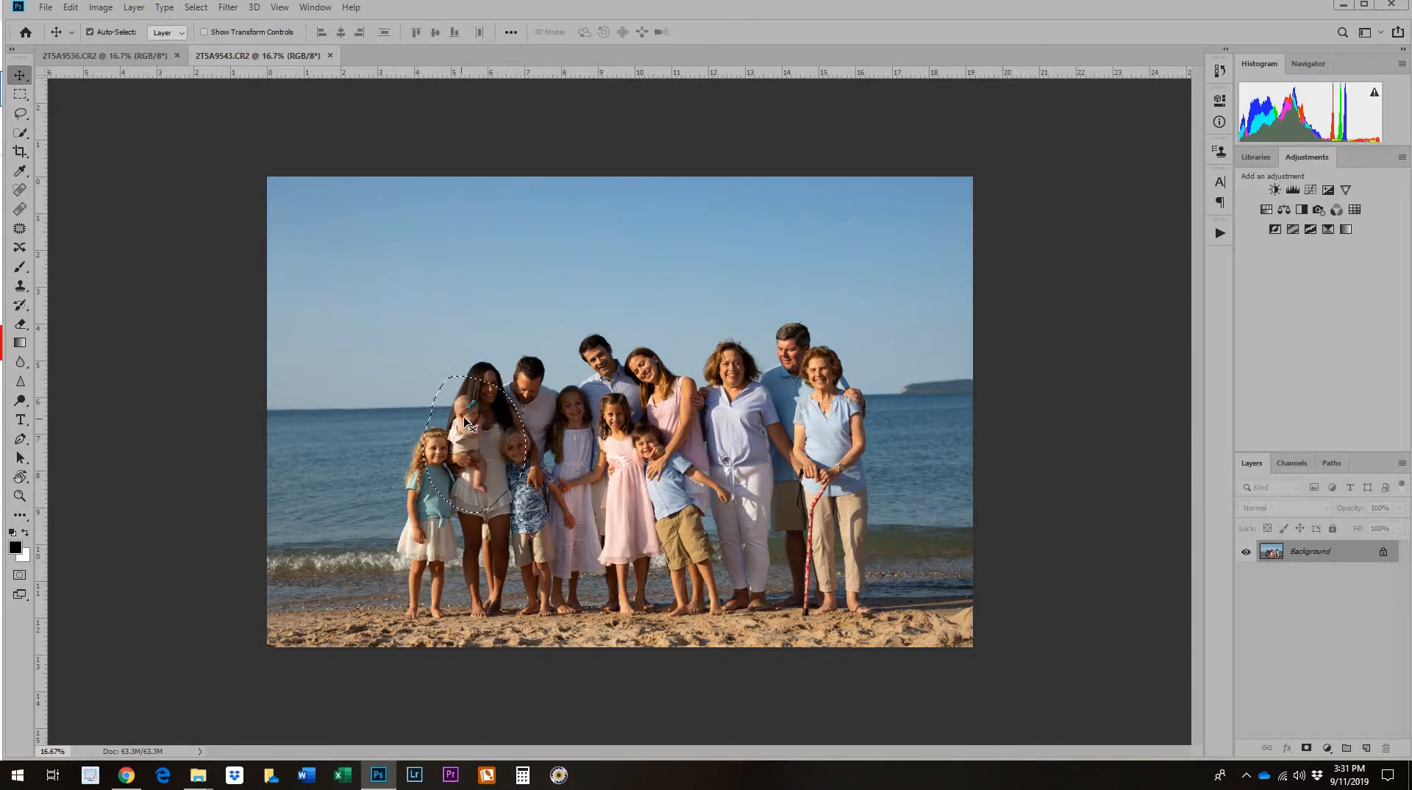
mouse_move(464, 423)
left_mouse_down()
mouse_move(378, 362)
mouse_move(157, 59)
mouse_move(374, 268)
mouse_move(452, 410)
mouse_move(581, 420)
mouse_move(460, 408)
left_mouse_up()
- Reduce the pasted baby layer's opacity to 65% and align it over the mother and baby beneath
key("ctrl+space")
left_click(501, 405)
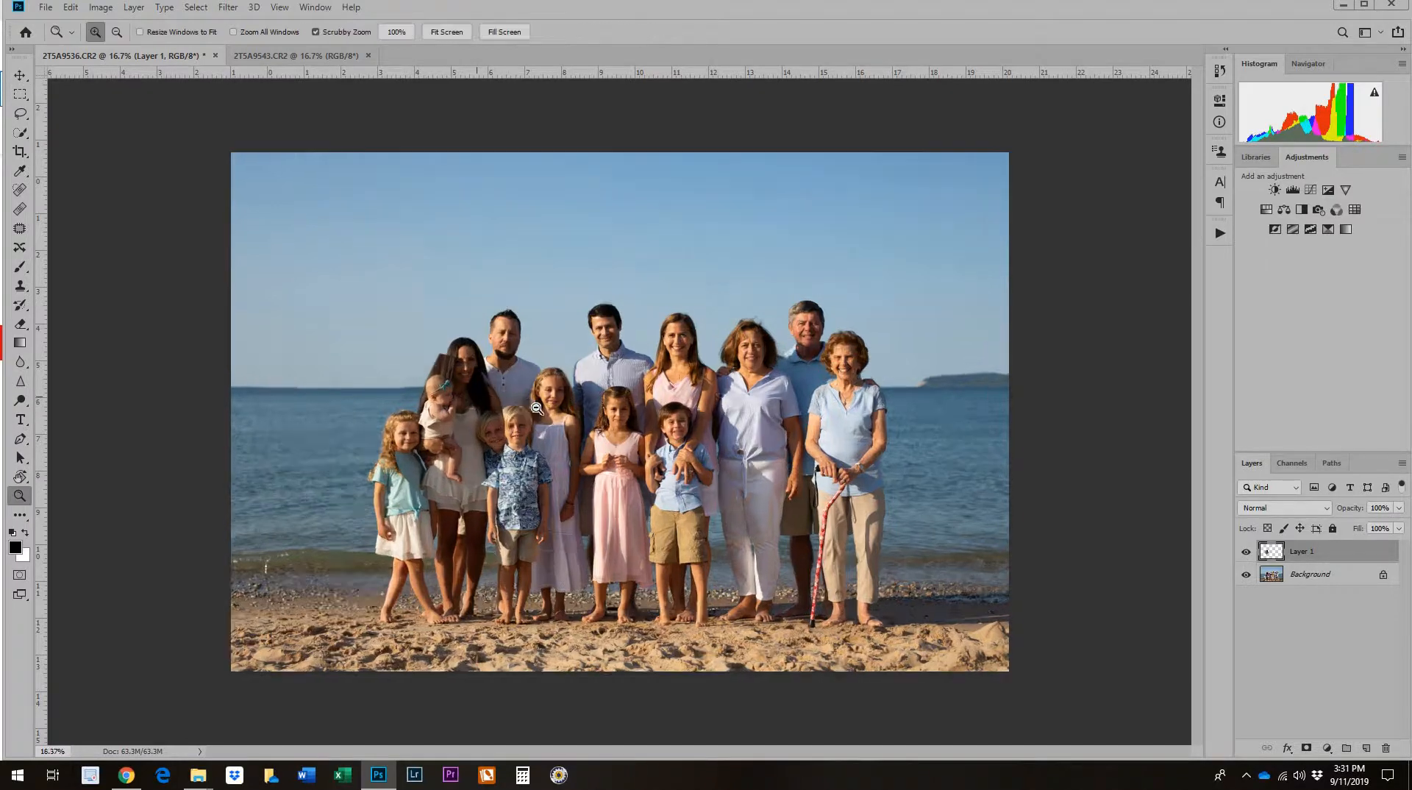
left_click(1399, 507)
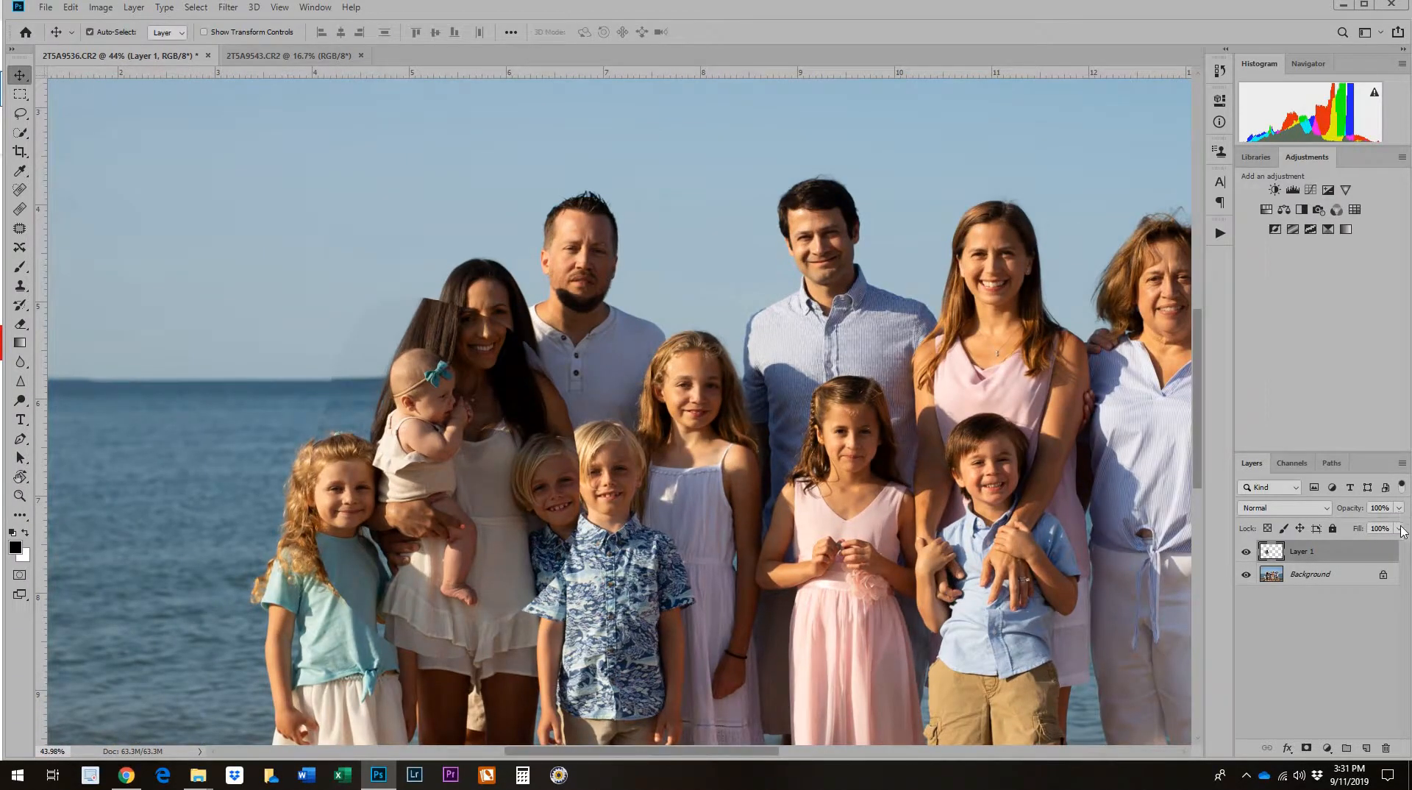
left_click_drag(1401, 524, 1378, 527)
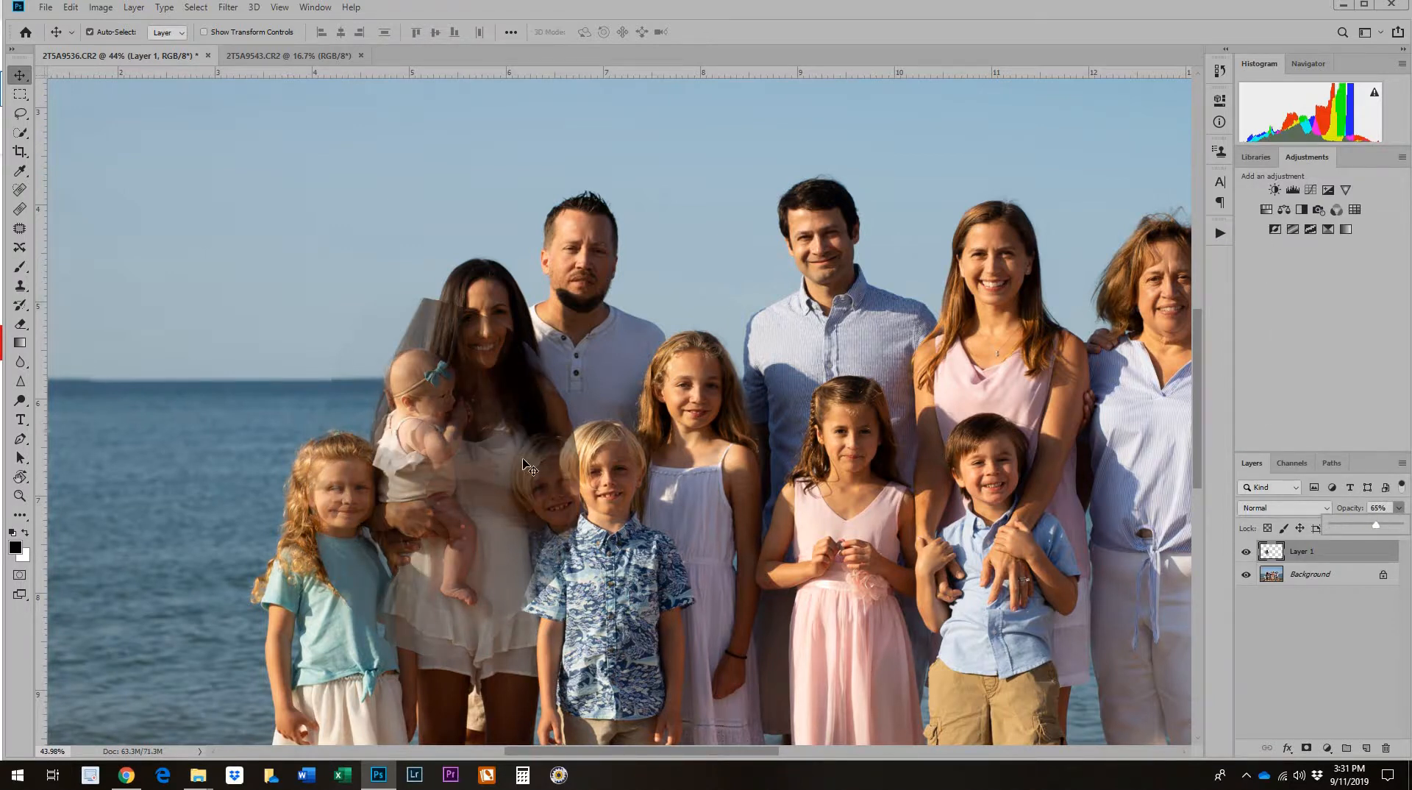
left_click_drag(521, 467, 520, 463)
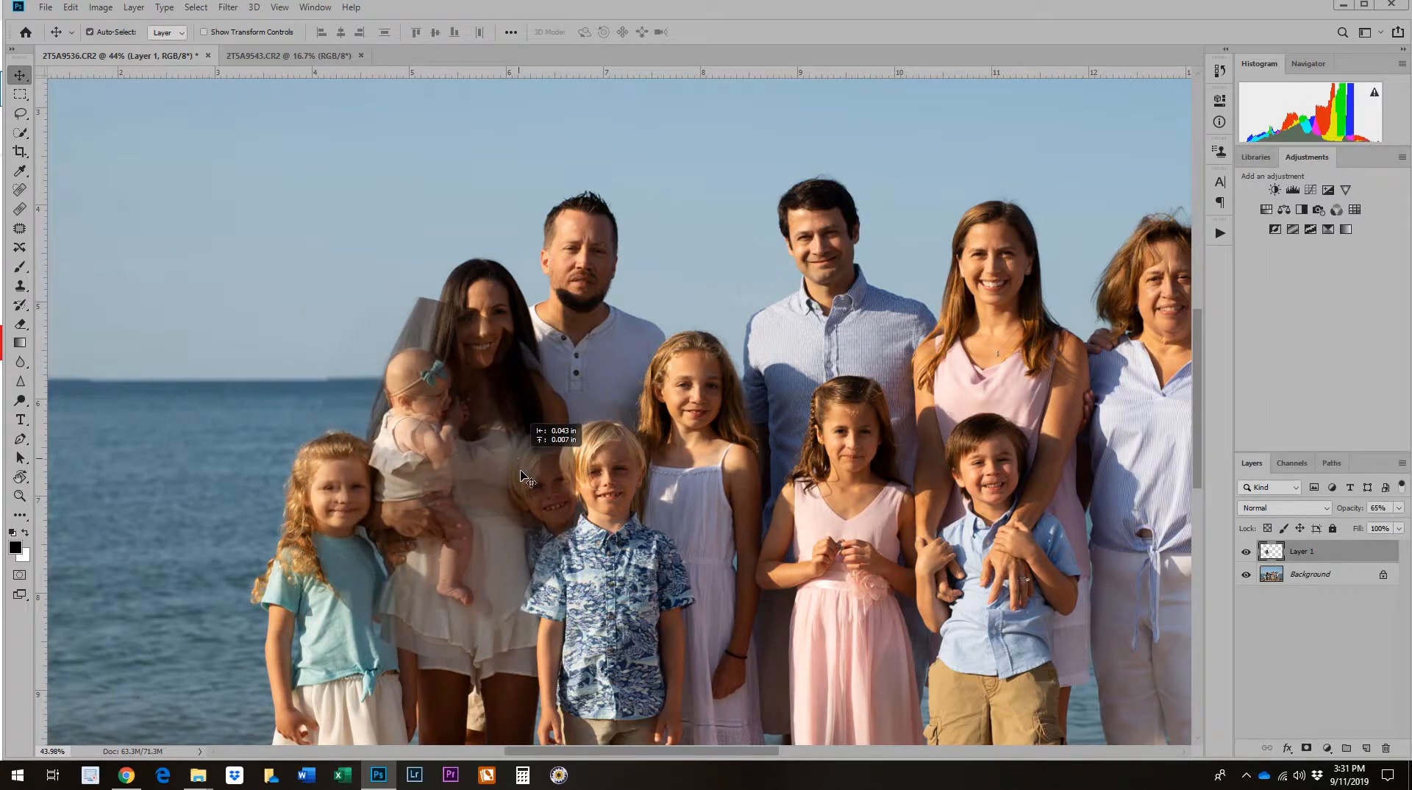
left_click_drag(530, 548, 519, 537)
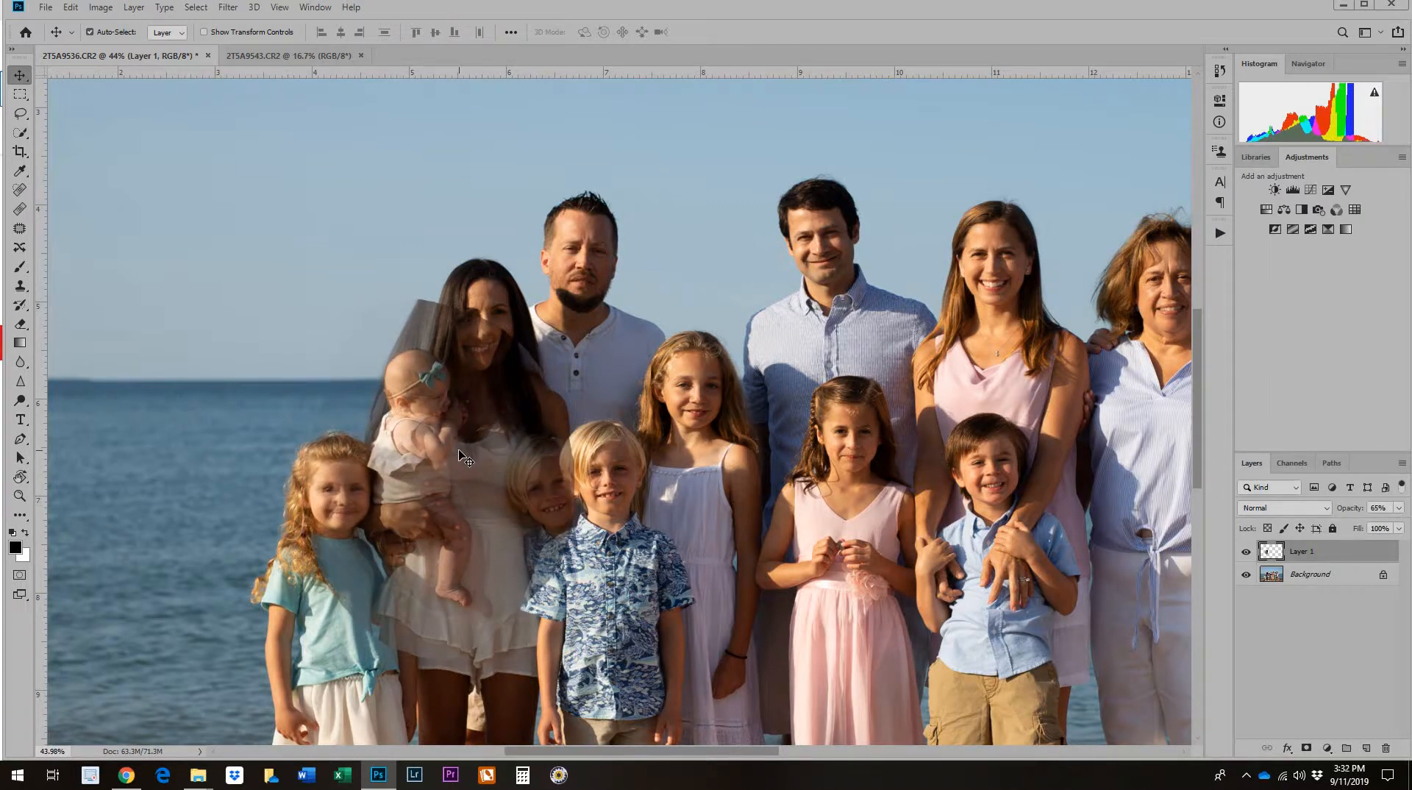
- Scale the pasted baby layer to 105.73% and position it to fit the mother's body below
key("ctrl")
key("ctrl+t")
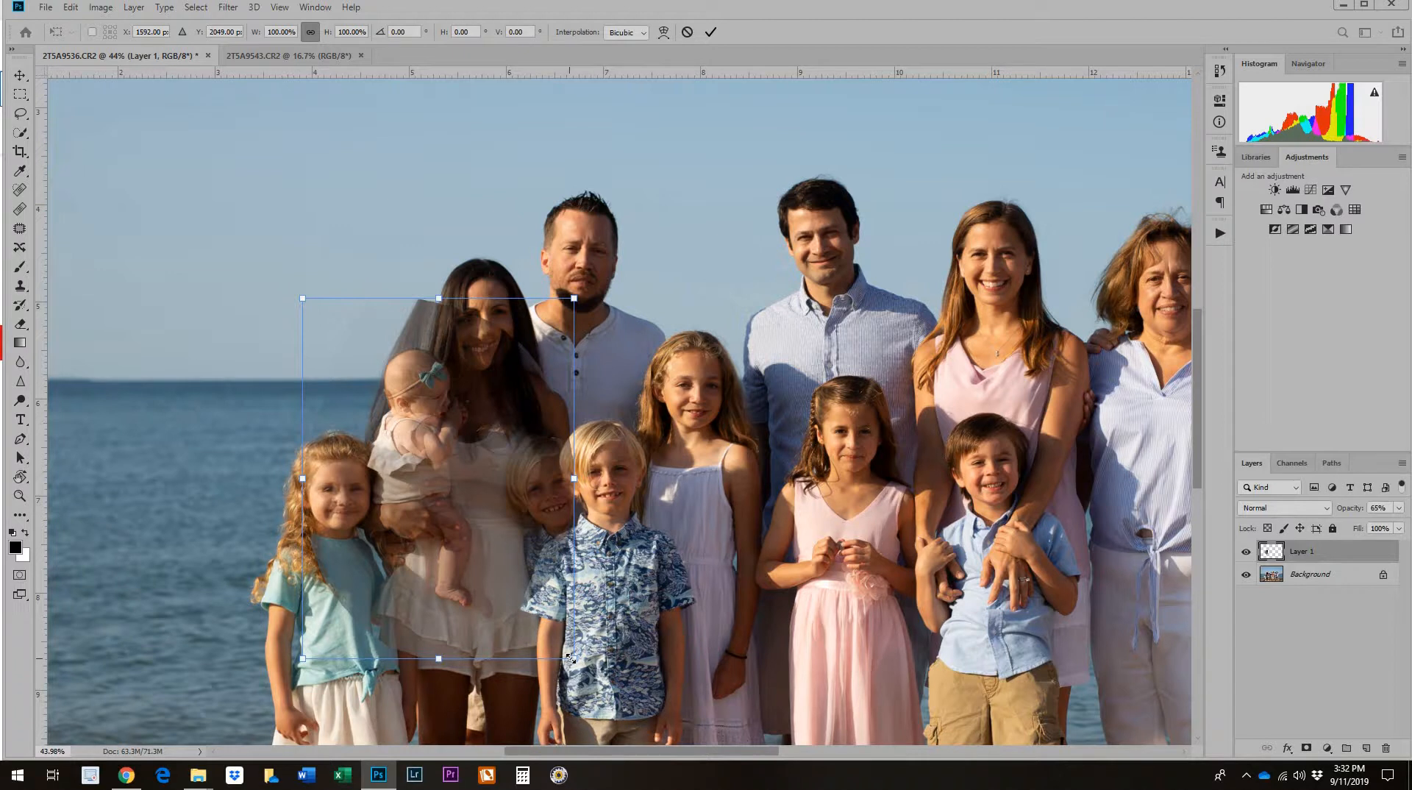
left_click_drag(576, 659, 600, 676)
left_click_drag(570, 625, 570, 614)
left_click_drag(583, 289, 580, 292)
left_click_drag(559, 342, 555, 338)
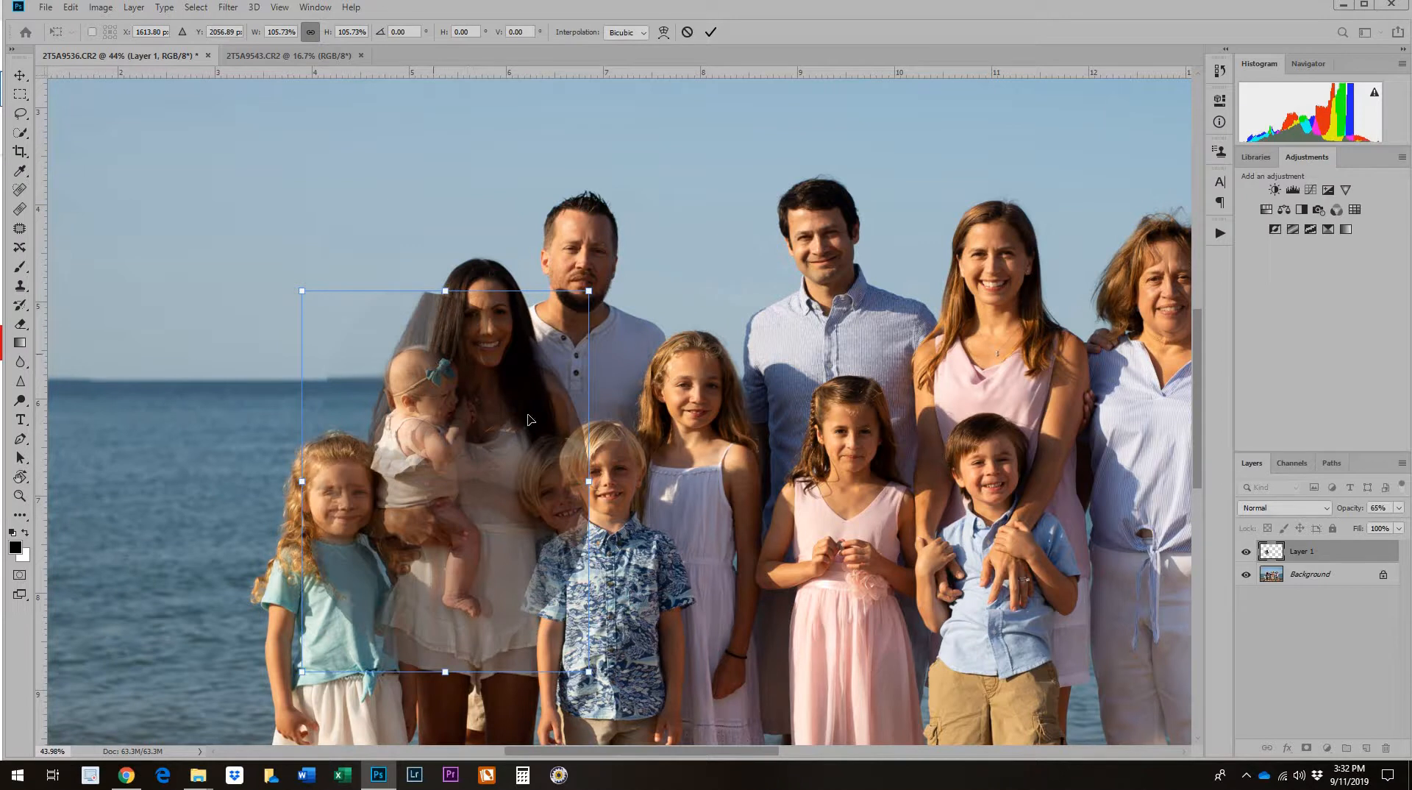
key("Return")
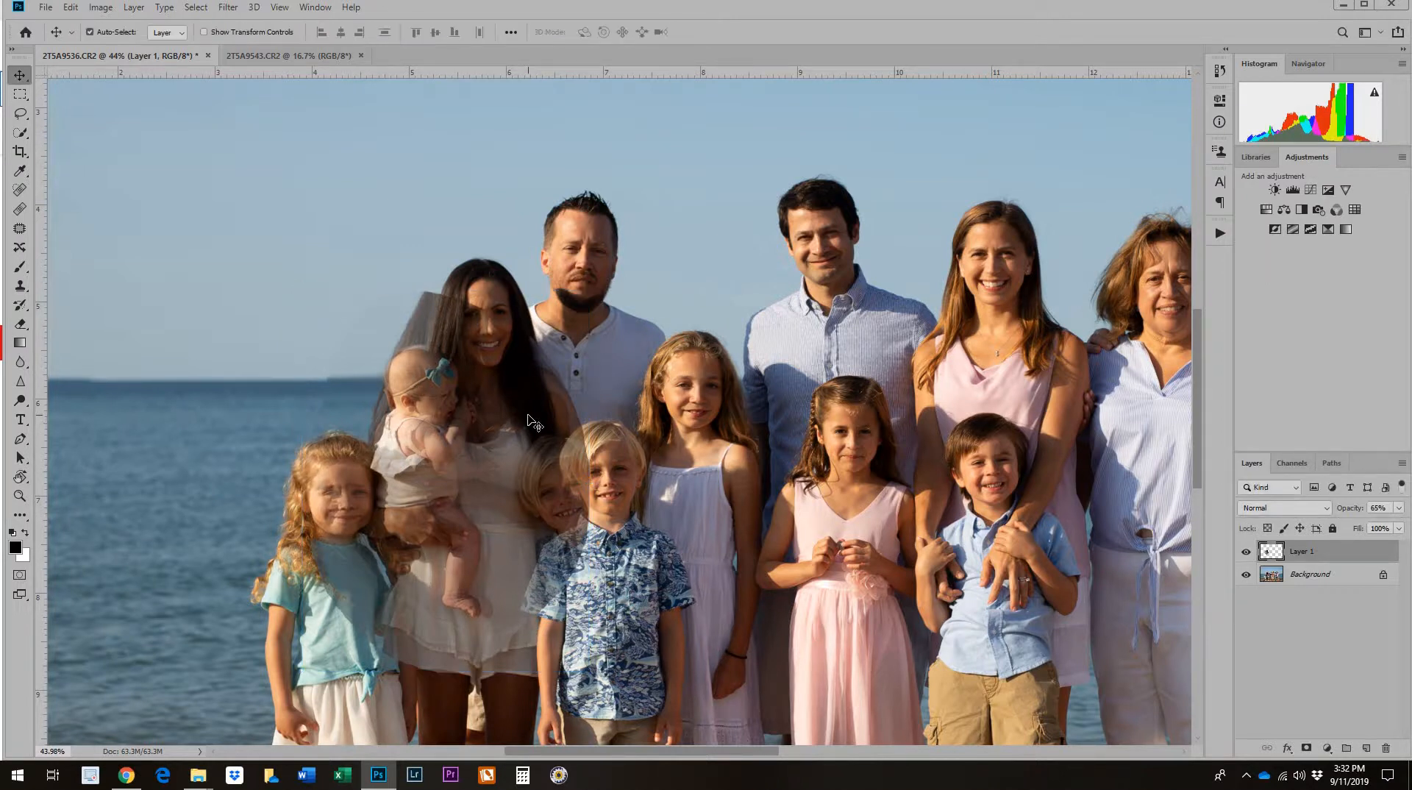
- Return the pasted layer's opacity to 100% and add a white layer mask to it
left_click(1399, 509)
left_click_drag(1410, 529, 1411, 525)
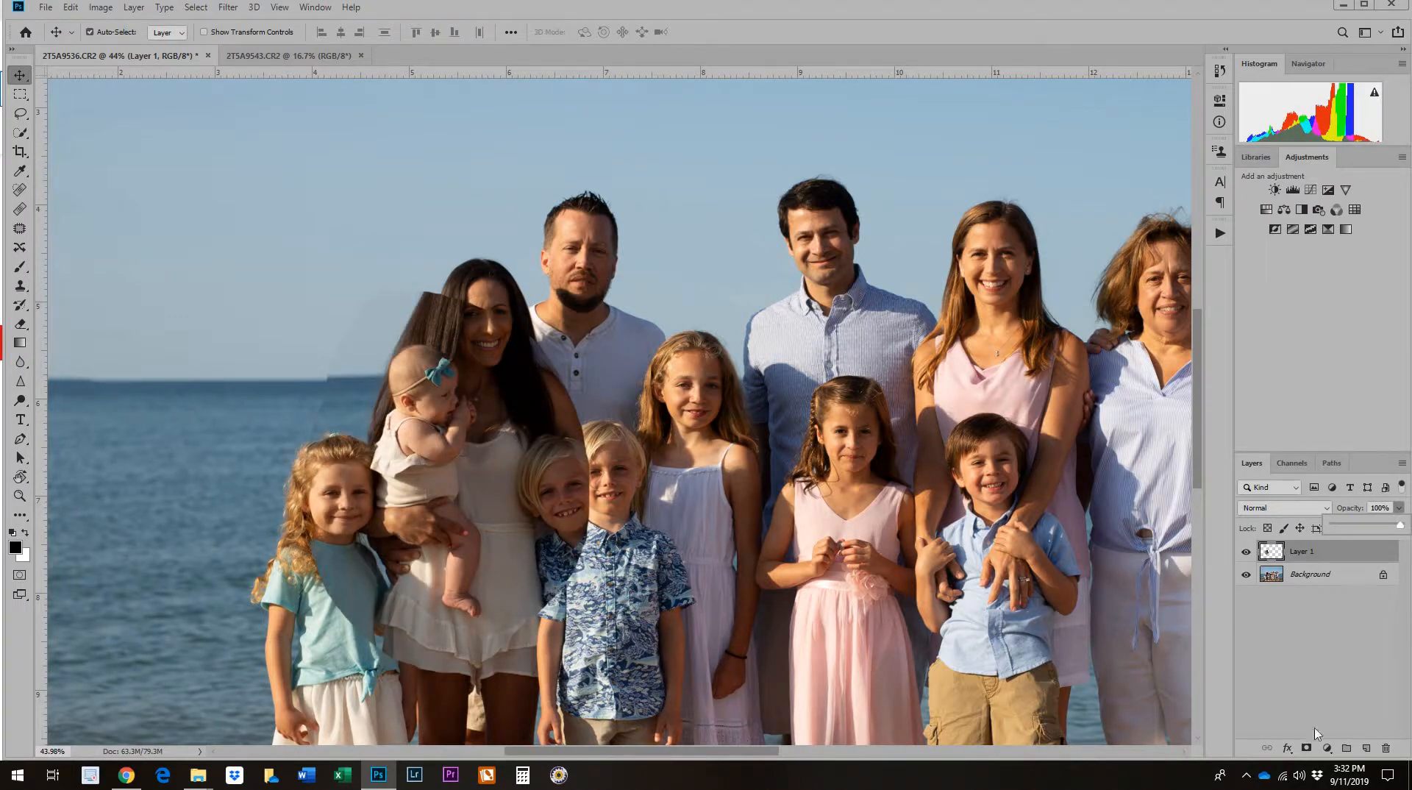
left_click(1306, 749)
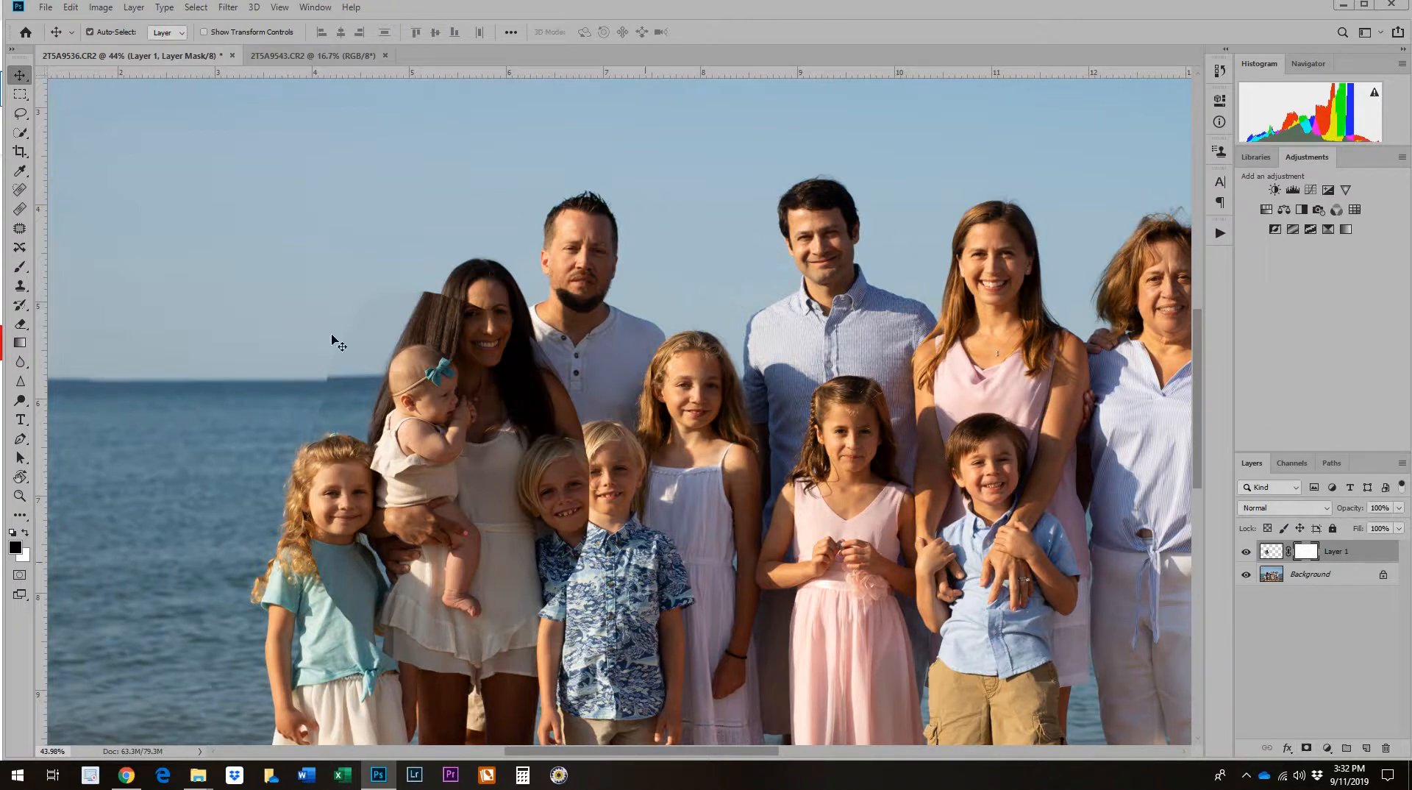
- Set up the Brush tool with black as the foreground colour and 80% opacity for painting on the mask
left_click(20, 266)
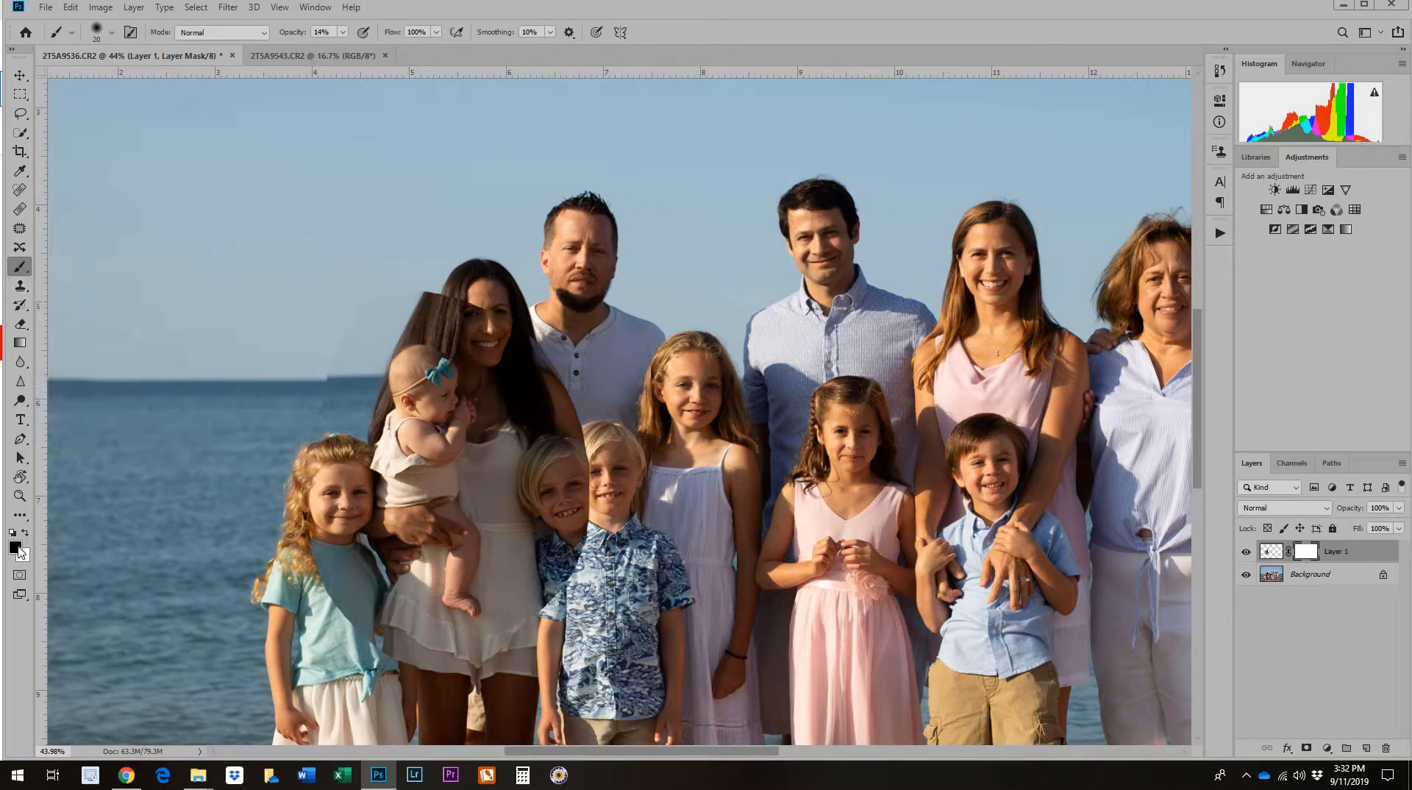
key("x")
key("x")
key("x")
key("x")
key("x")
key("x")
key("x")
key("x")
left_click(343, 32)
left_click_drag(343, 50, 390, 55)
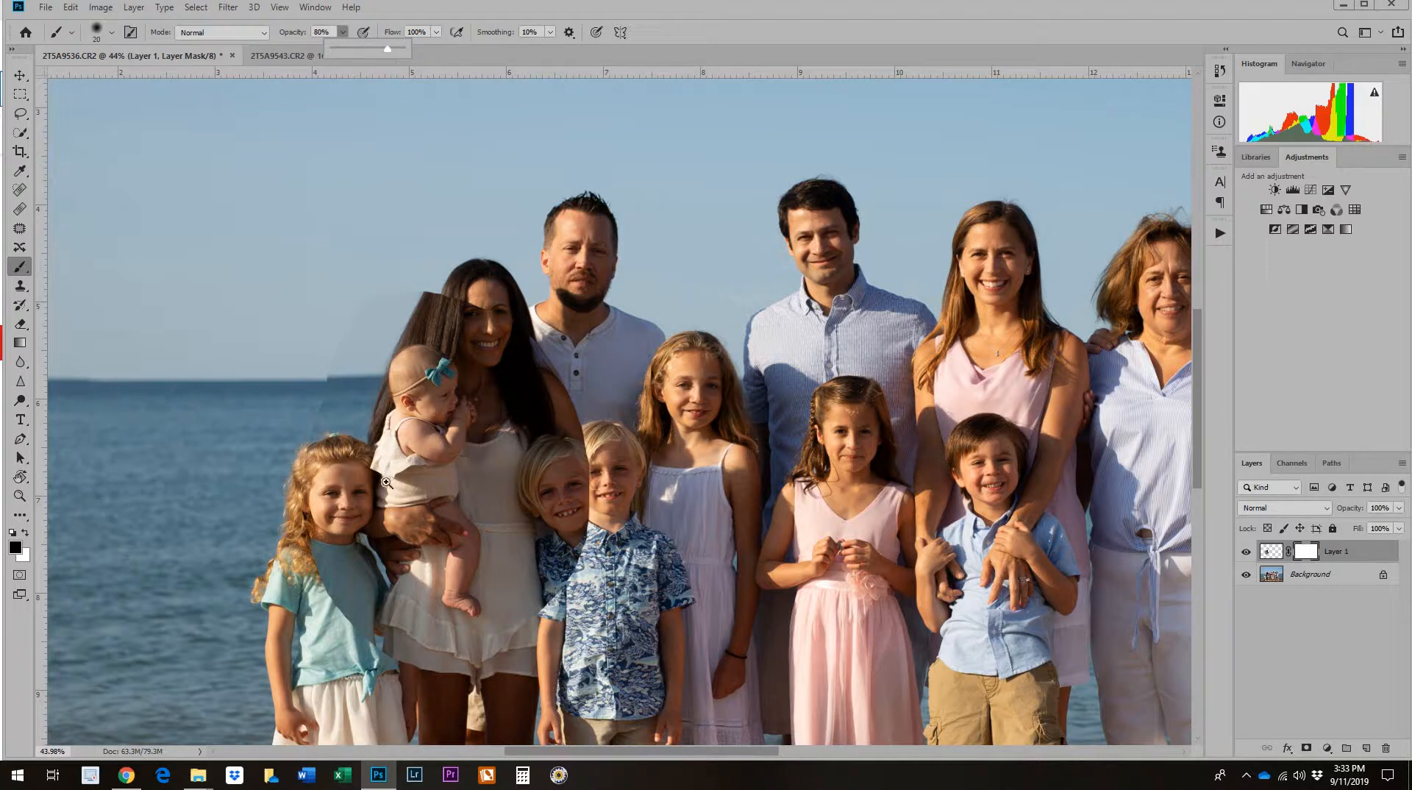
- Enlarge the brush to 90 px and mask out the pasted layer's mismatched sea and sky along the horizon
key("z")
mouse_move(387, 485)
left_mouse_down()
mouse_move(564, 451)
mouse_move(589, 488)
left_mouse_up()
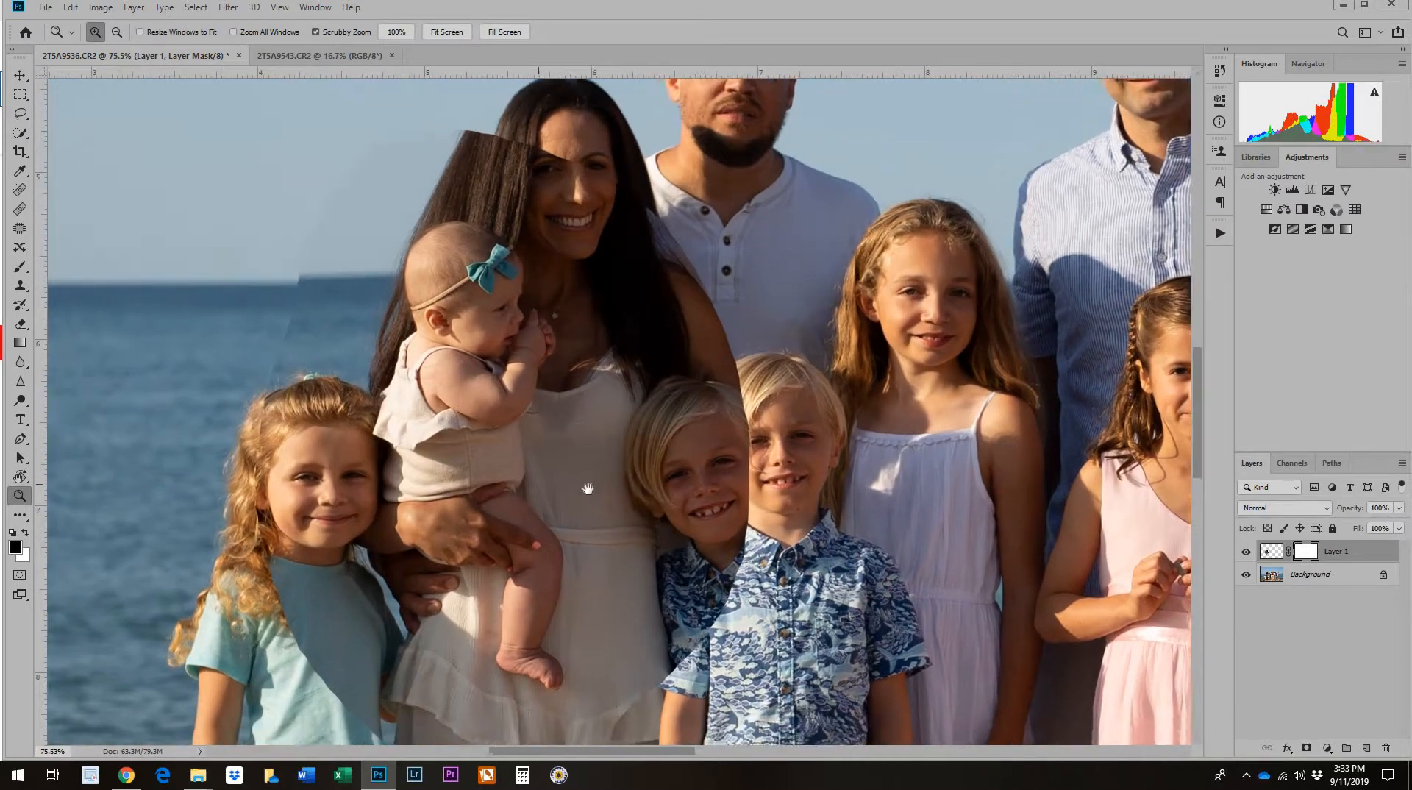
left_click(23, 269)
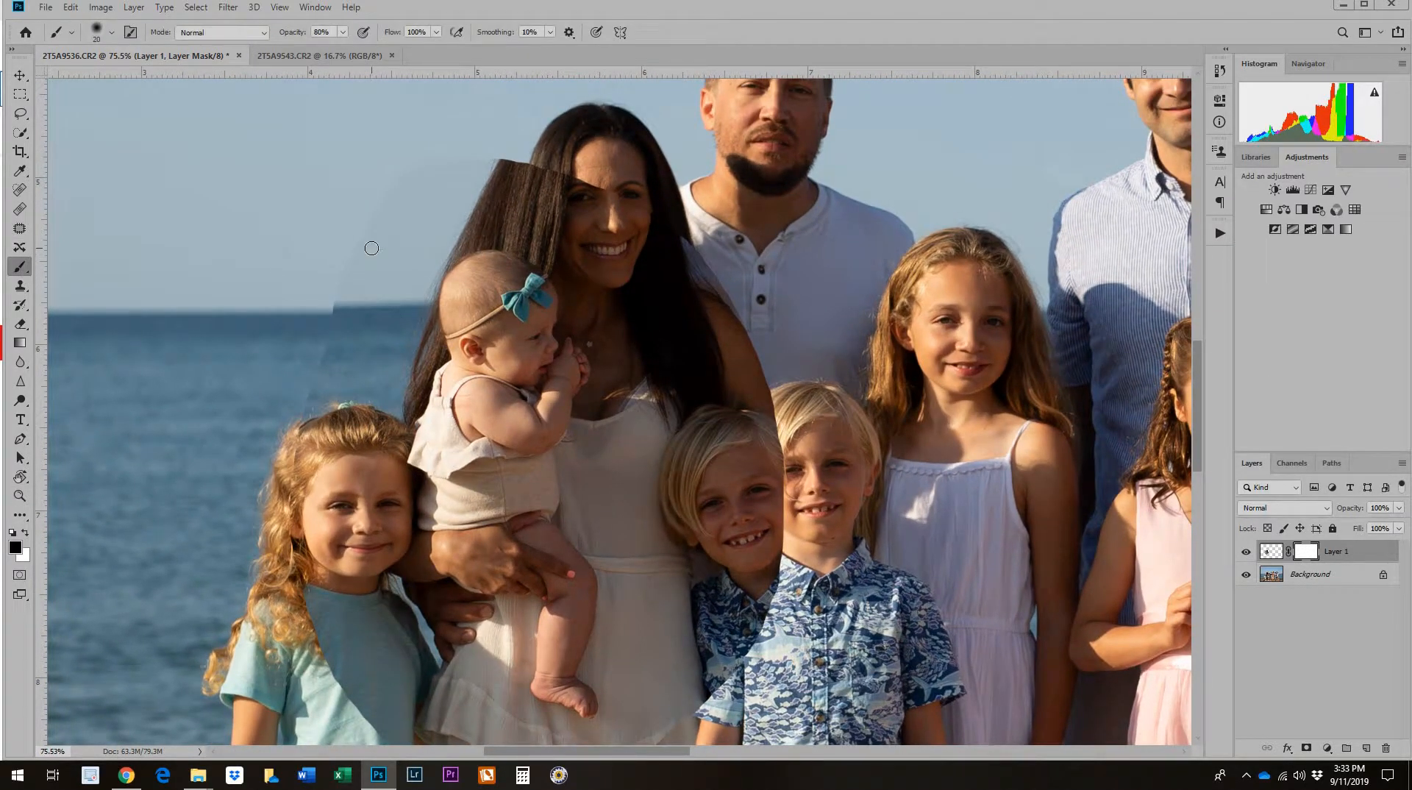
key("bracketright")
key("bracketright")
key("bracketright")
key("bracketright")
key("bracketright")
key("bracketright")
left_click_drag(348, 295, 355, 334)
left_click_drag(402, 289, 408, 260)
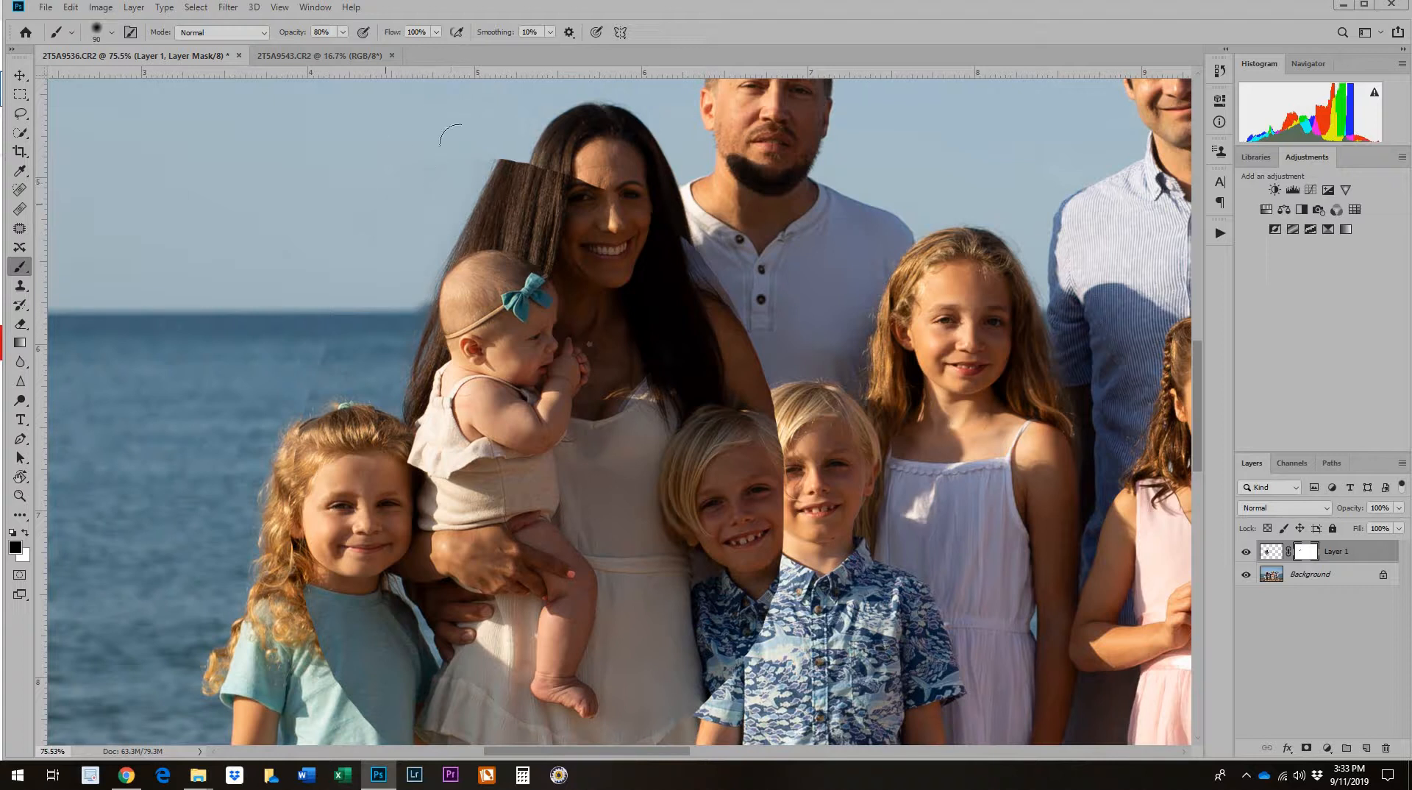
- Mask out the pasted layer's duplicate boy and its overlap on the mother's hair and the girl's face and shirt
mouse_move(507, 147)
left_mouse_down()
mouse_move(535, 182)
mouse_move(536, 206)
mouse_move(564, 224)
mouse_move(589, 214)
mouse_move(602, 286)
mouse_move(574, 191)
mouse_move(649, 174)
mouse_move(644, 193)
mouse_move(680, 222)
mouse_move(738, 323)
mouse_move(714, 398)
mouse_move(728, 404)
mouse_move(745, 514)
mouse_move(779, 531)
mouse_move(726, 540)
mouse_move(699, 524)
mouse_move(706, 475)
mouse_move(681, 432)
mouse_move(697, 513)
mouse_move(717, 510)
mouse_move(709, 442)
mouse_move(774, 498)
mouse_move(708, 720)
mouse_move(700, 619)
left_mouse_up()
left_click_drag(882, 618, 853, 464)
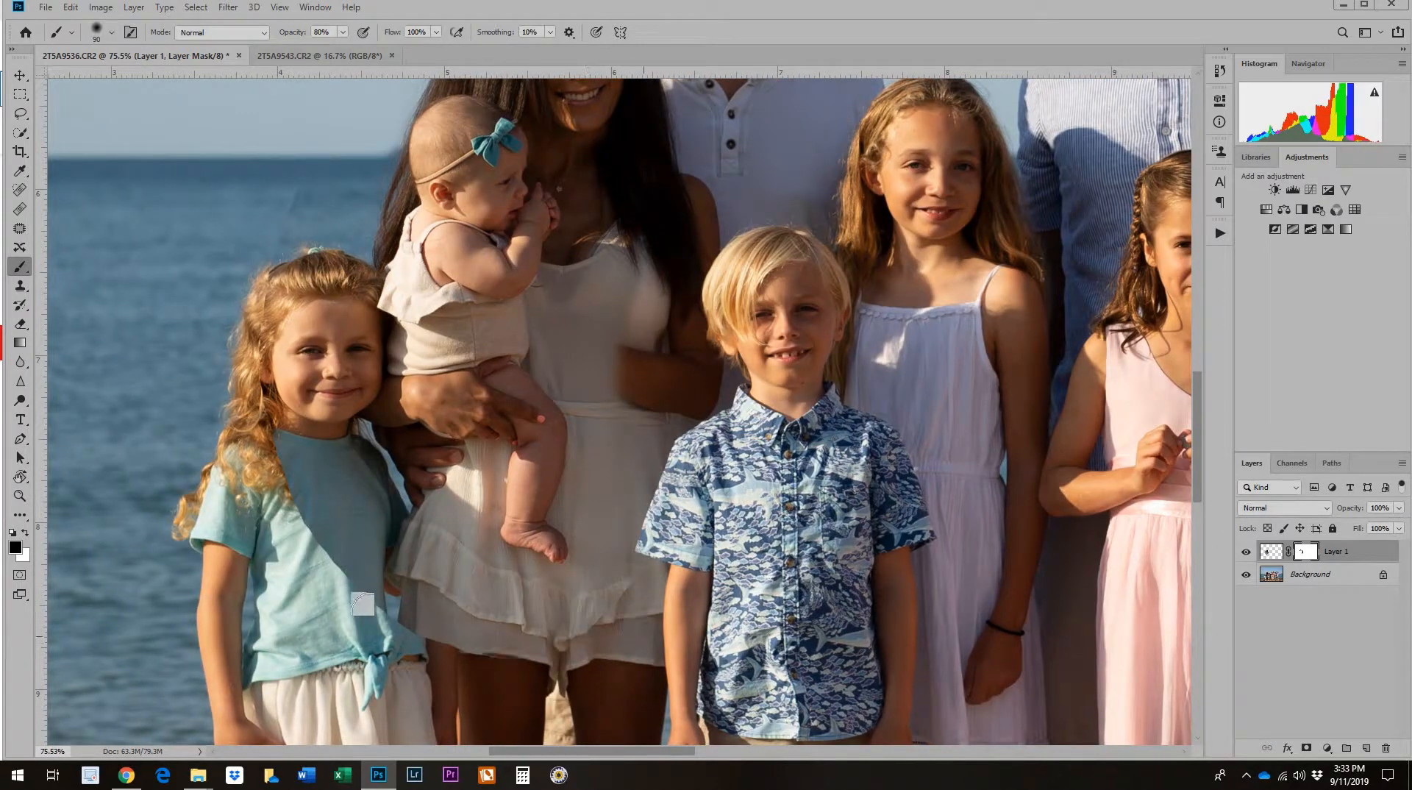
mouse_move(379, 632)
left_mouse_down()
mouse_move(445, 648)
mouse_move(397, 595)
mouse_move(424, 613)
left_mouse_up()
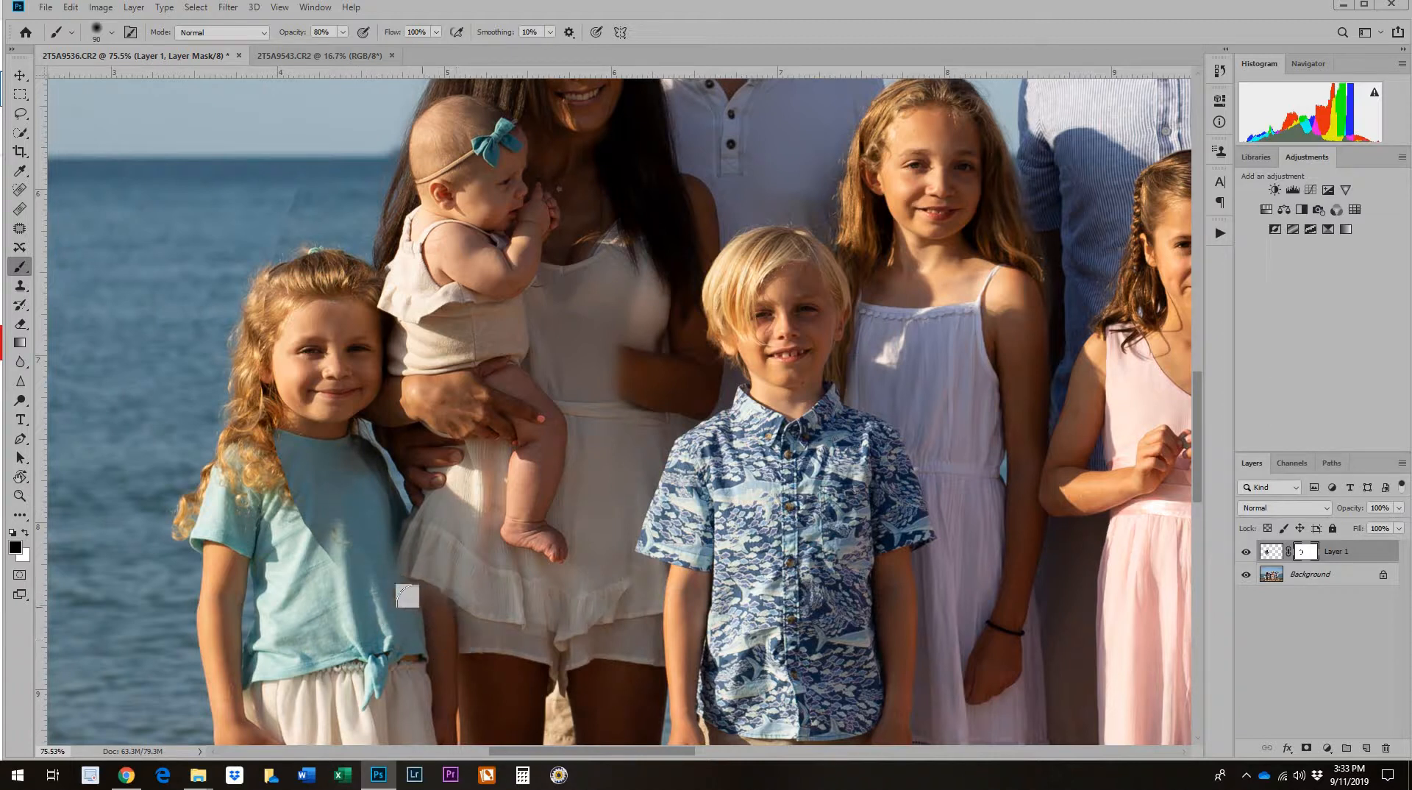
mouse_move(397, 517)
left_mouse_down()
mouse_move(340, 430)
mouse_move(322, 484)
mouse_move(258, 400)
mouse_move(314, 509)
mouse_move(316, 483)
mouse_move(344, 491)
left_mouse_up()
mouse_move(243, 315)
left_mouse_down()
mouse_move(235, 411)
mouse_move(272, 378)
mouse_move(272, 258)
mouse_move(289, 325)
mouse_move(290, 281)
mouse_move(312, 310)
mouse_move(324, 395)
mouse_move(310, 277)
mouse_move(328, 381)
mouse_move(340, 291)
mouse_move(335, 394)
mouse_move(350, 363)
left_mouse_up()
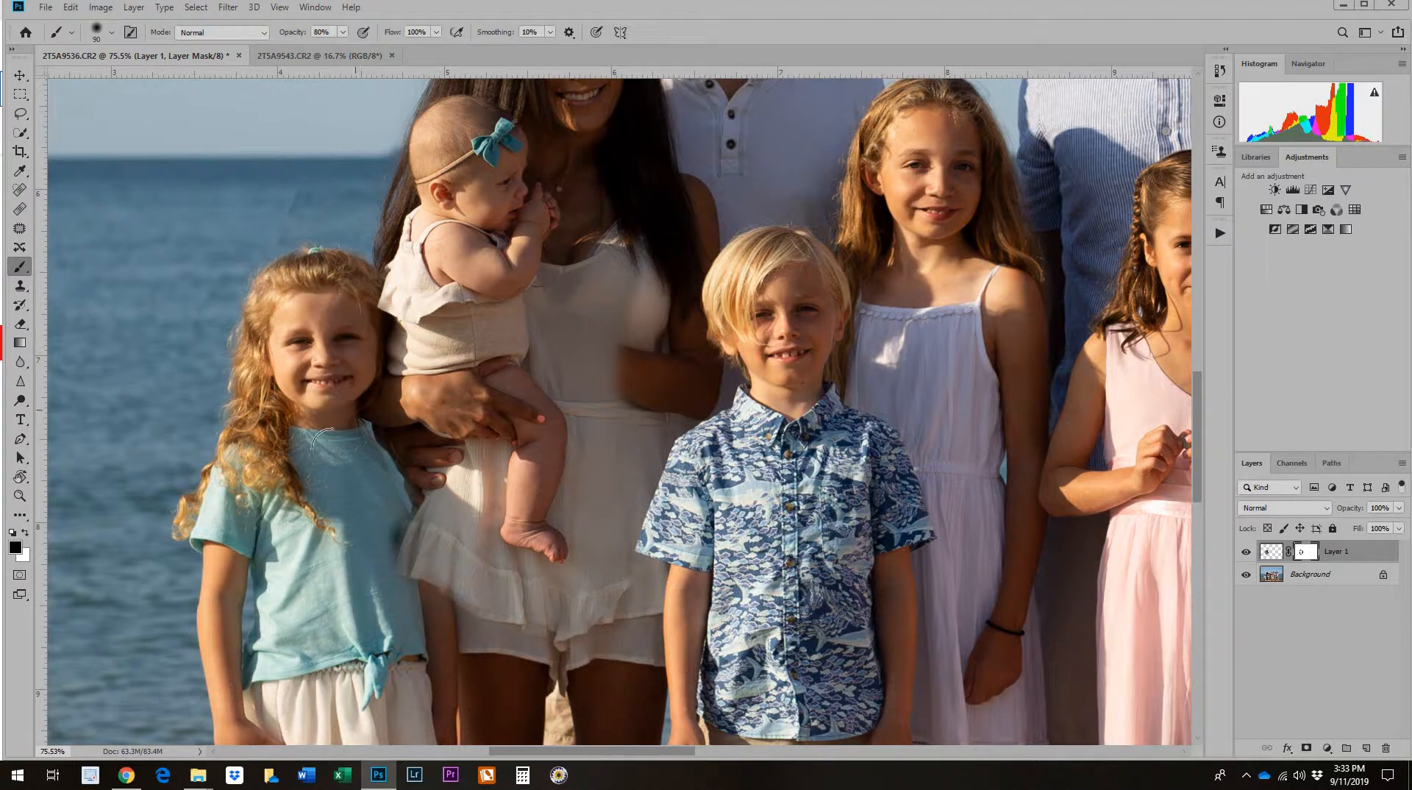
- Touch up the mask over the mother's dress beside her bent arm with a 60 px brush
left_click_drag(375, 360, 444, 560)
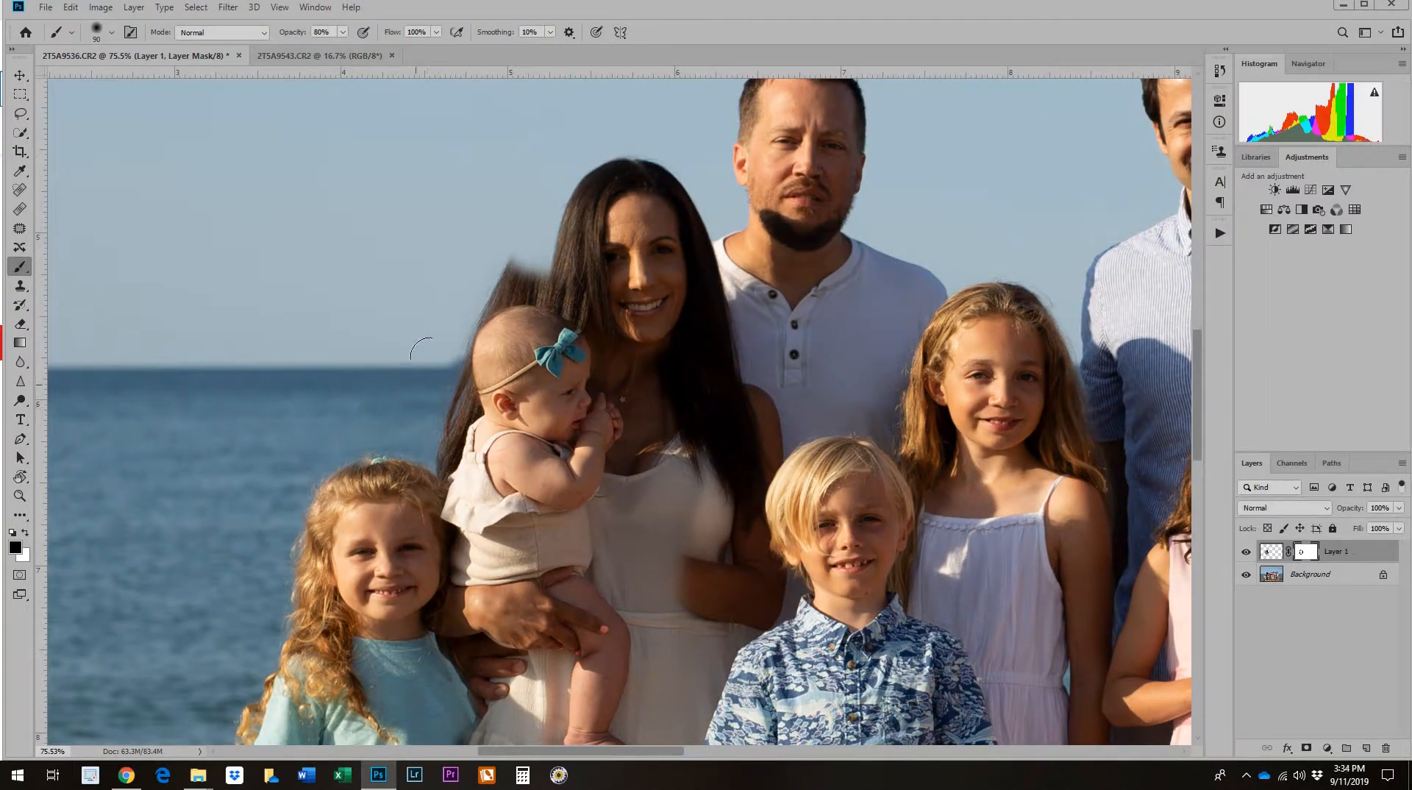
left_click_drag(682, 563, 635, 422)
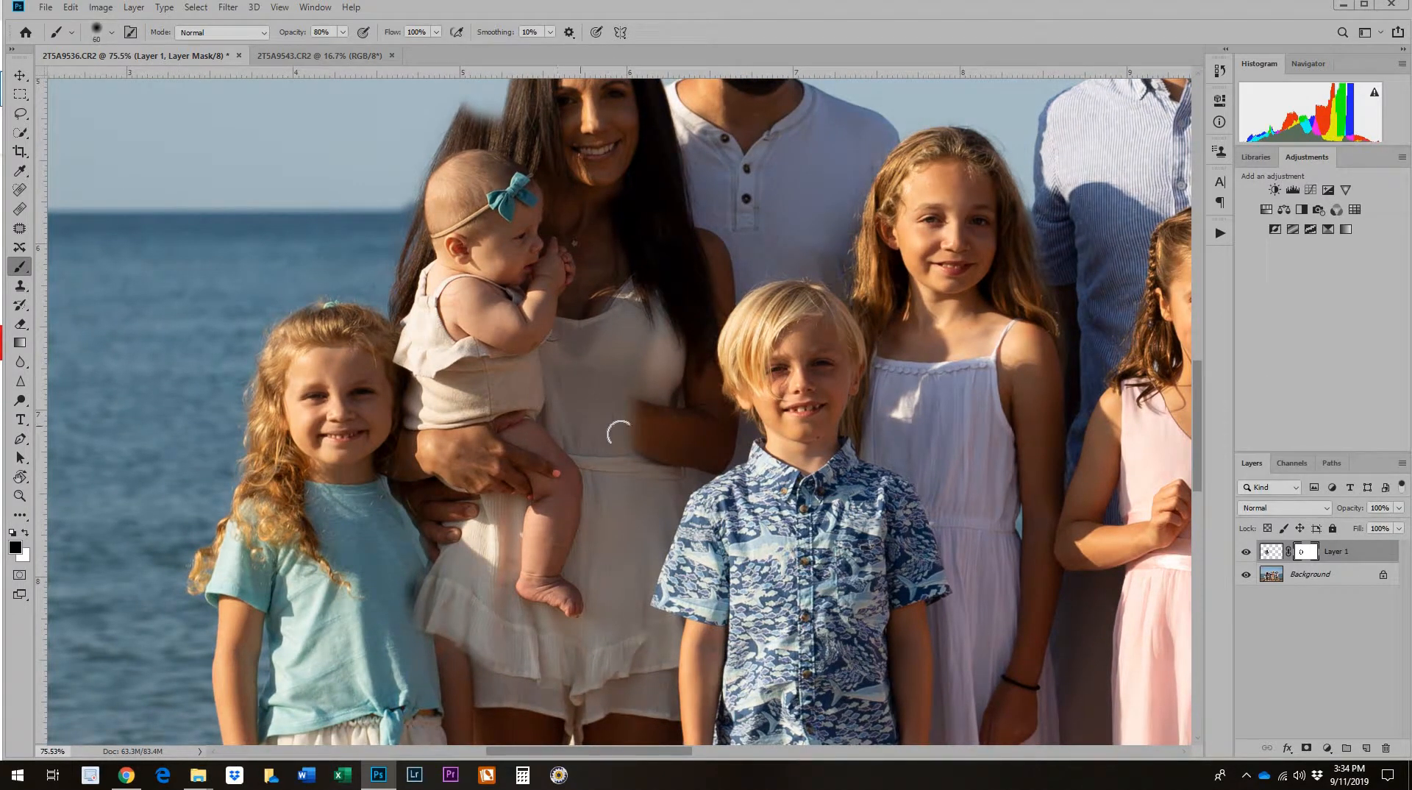
mouse_move(619, 432)
left_mouse_down()
mouse_move(592, 404)
mouse_move(633, 412)
mouse_move(555, 397)
mouse_move(611, 411)
left_mouse_up()
- Increase the mask brush's hardness and reduce its size to 20 px for detailed edge work
right_click(135, 94)
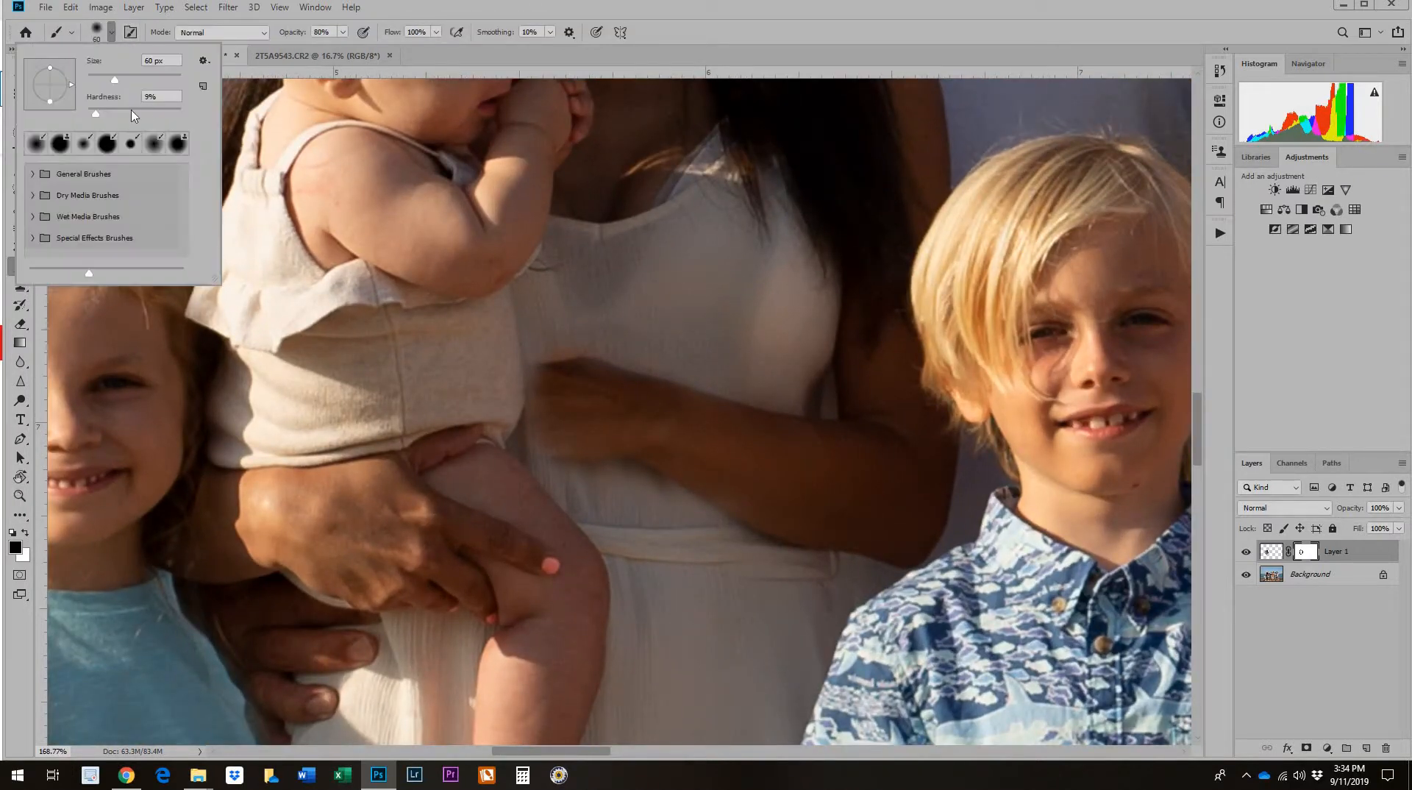
left_click(154, 112)
left_click(114, 39)
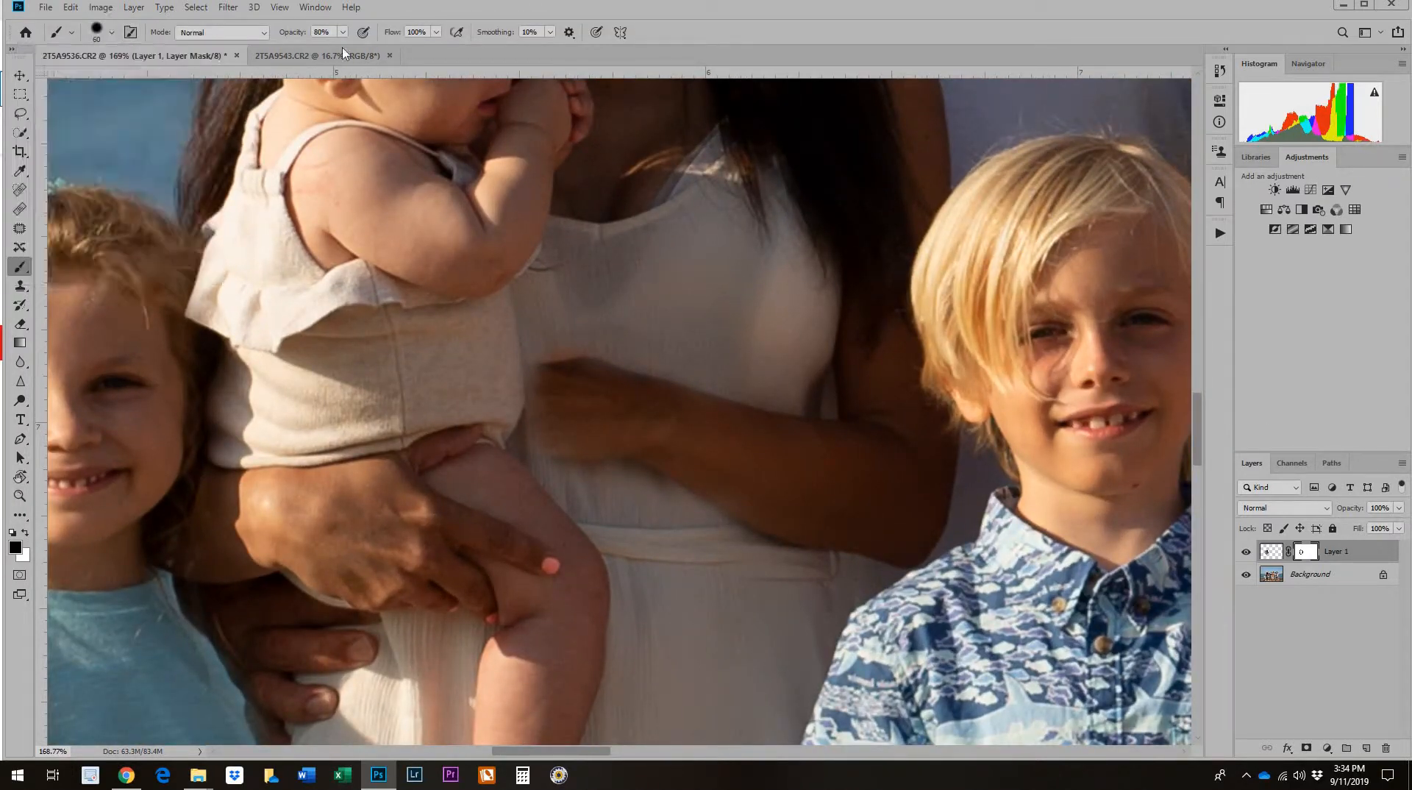
left_click(342, 34)
left_click(341, 34)
key("bracketleft")
key("bracketleft")
key("bracketleft")
key("bracketleft")
key("bracketleft")
- Refine the mask where the mother's forearm meets the baby's outfit, alternating white and black paint
key("x")
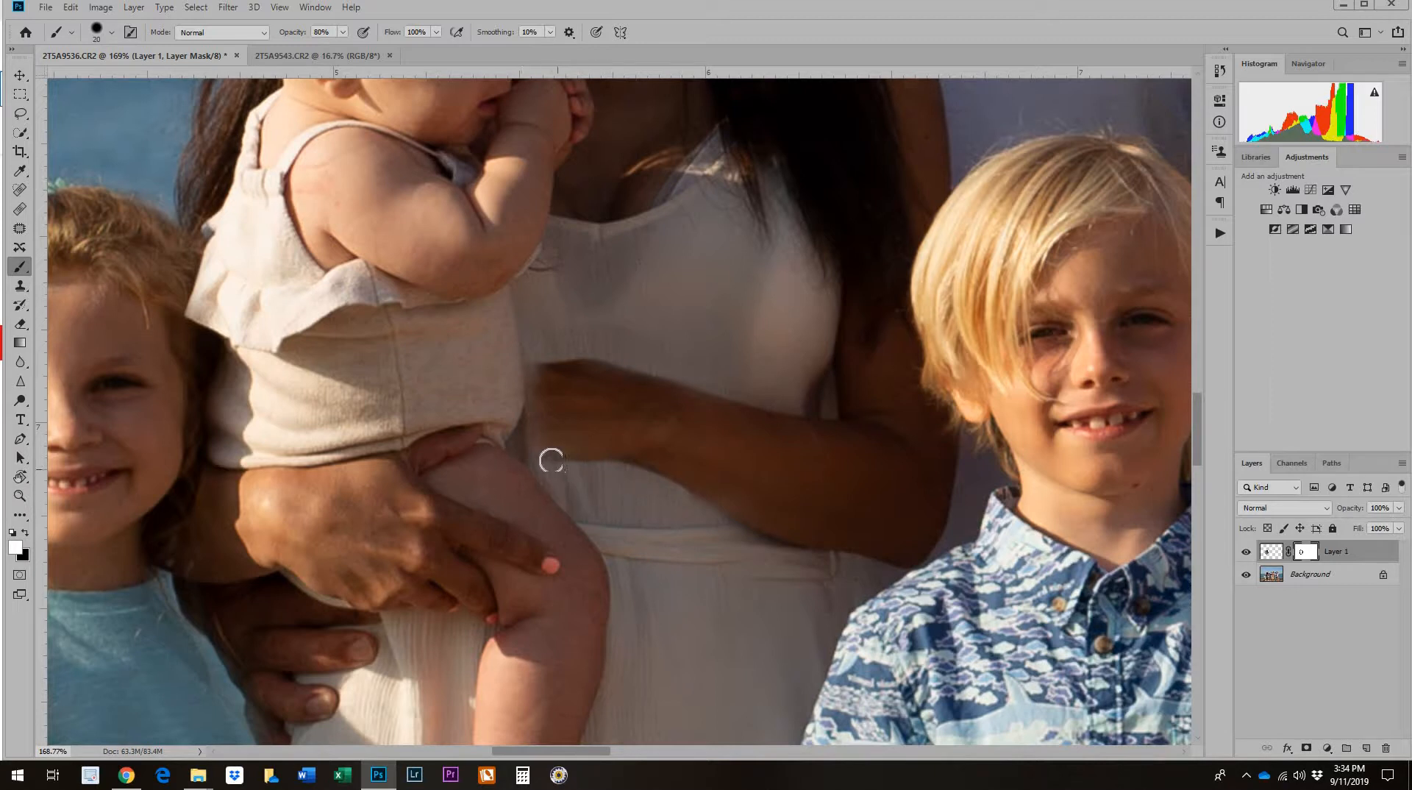
key("x")
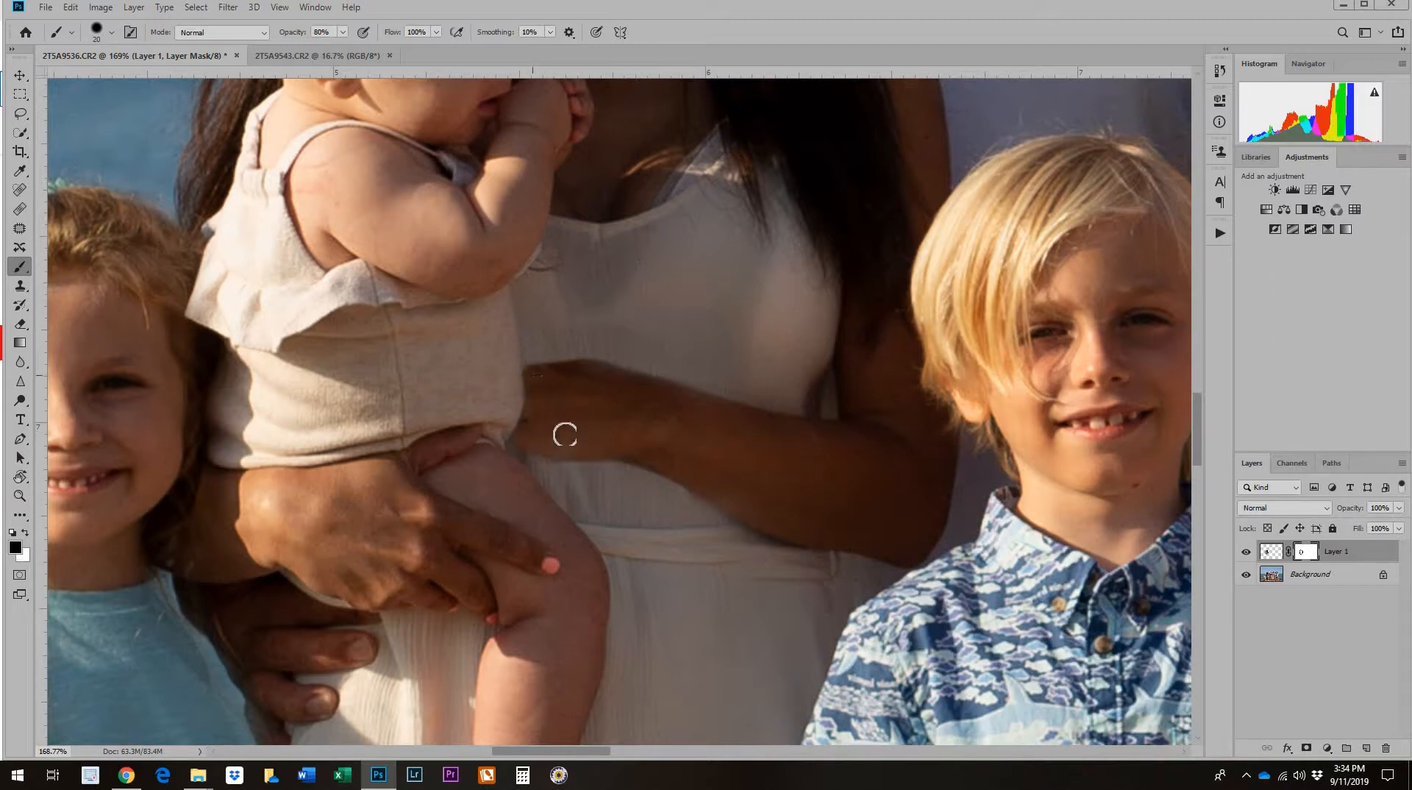
mouse_move(509, 424)
left_mouse_down()
mouse_move(520, 399)
mouse_move(508, 437)
mouse_move(526, 428)
mouse_move(492, 430)
left_mouse_up()
key("x")
key("x")
- Clean up the mask along the girl's teal shirt beside the mother's skirt, undoing the stray stroke
left_click_drag(573, 495, 801, 365)
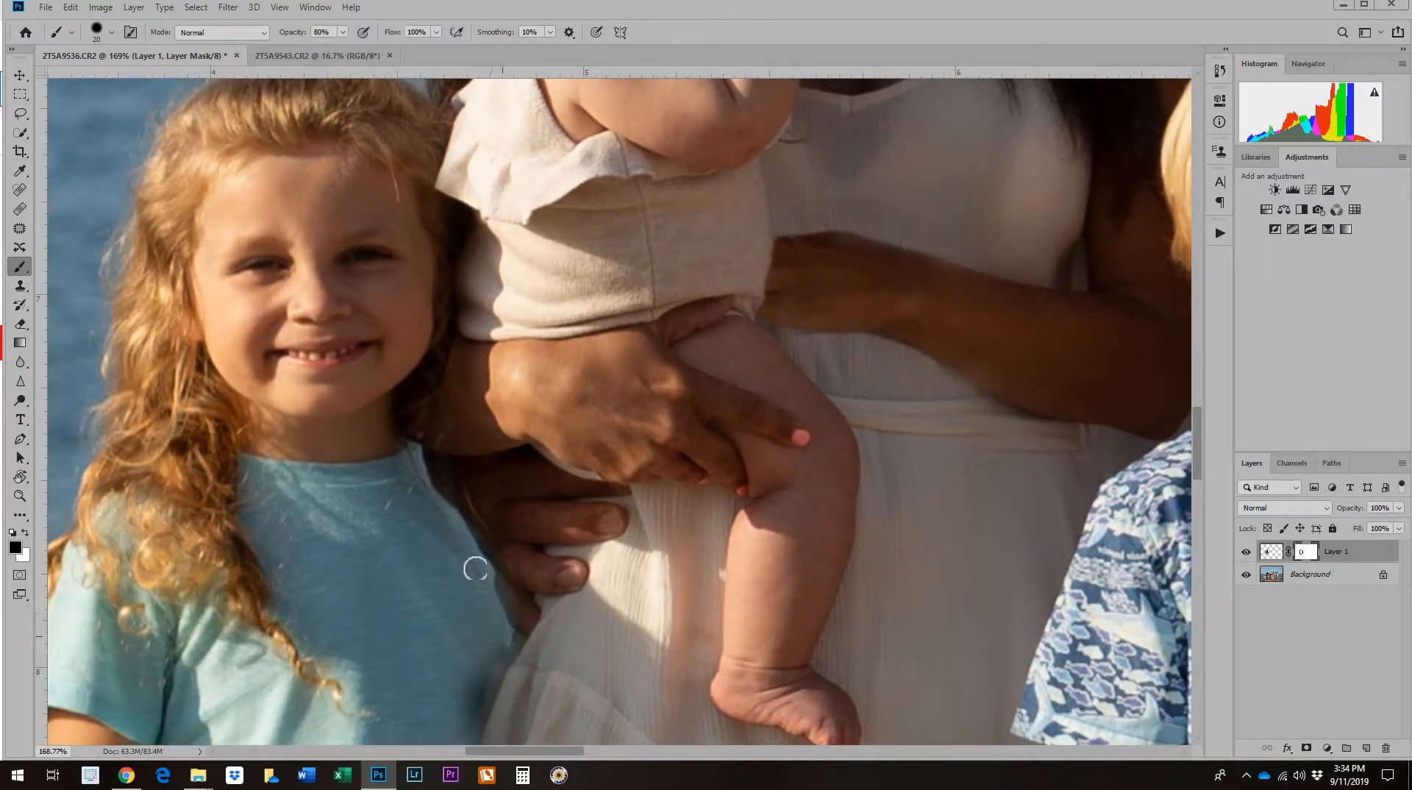
left_click_drag(600, 657, 600, 639)
key("ctrl+z")
scroll(458, 504, "down", 3)
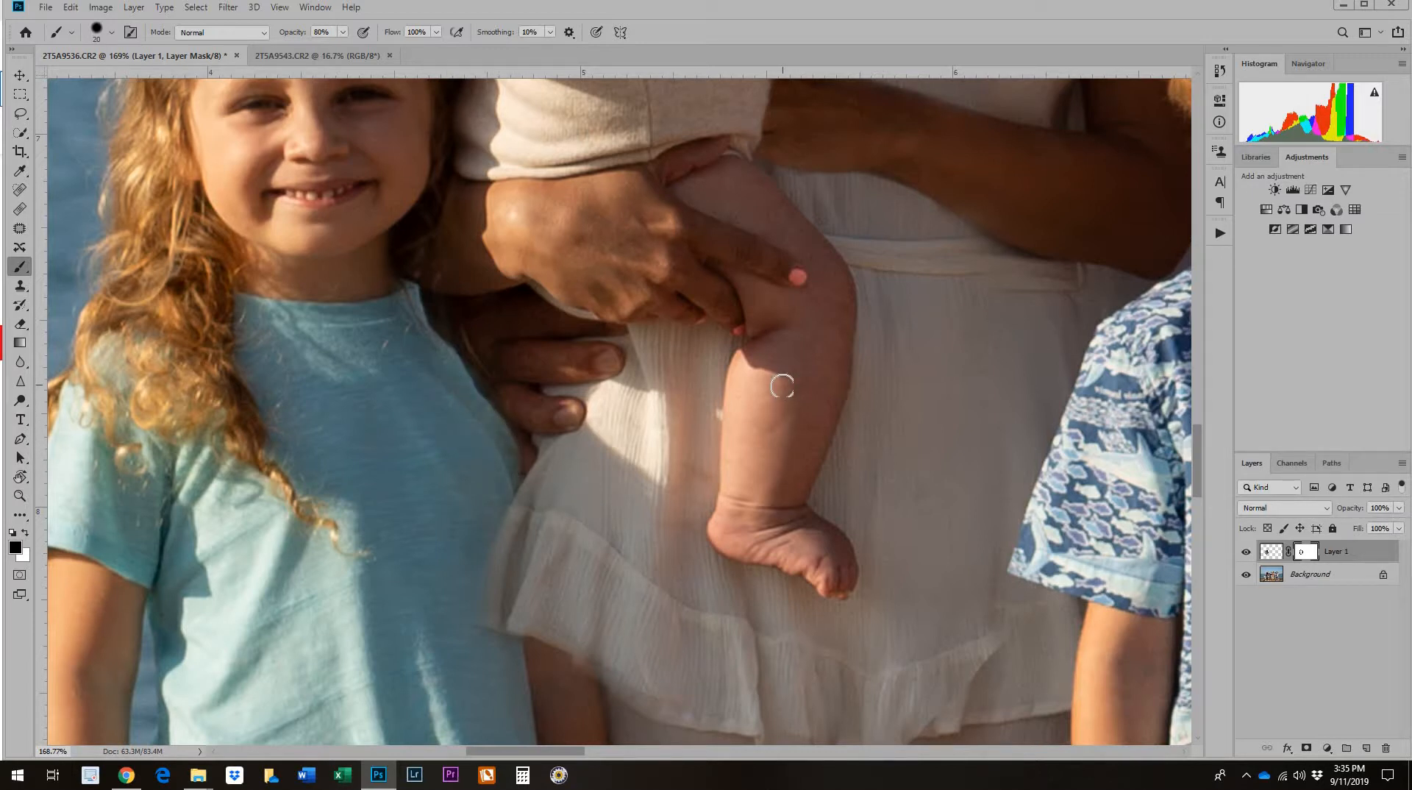
- Paint white on the mask to restore the mother's ruffled skirt hem above the girl's arm
left_click_drag(705, 382, 636, 290)
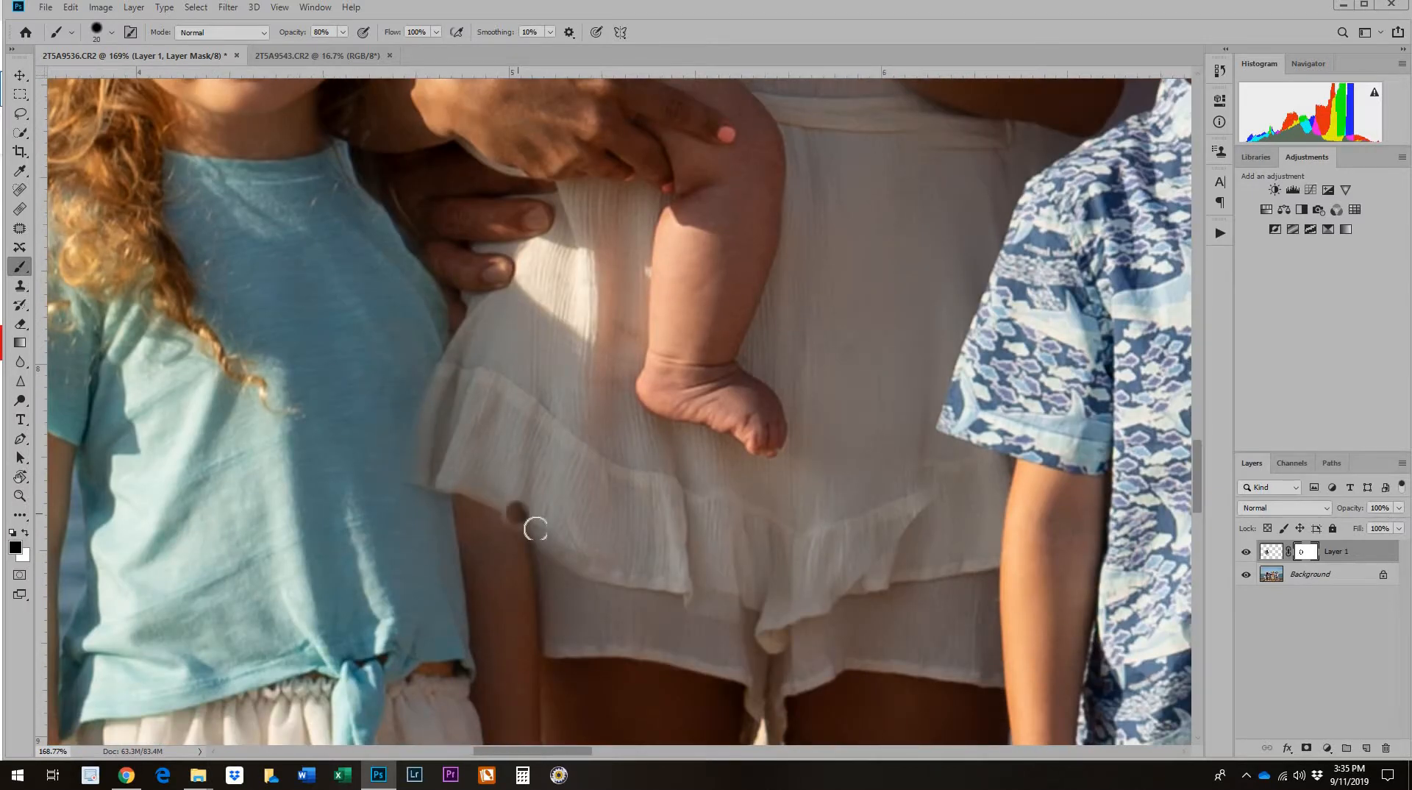
key("x")
mouse_move(517, 501)
left_mouse_down()
mouse_move(553, 543)
mouse_move(515, 513)
left_mouse_up()
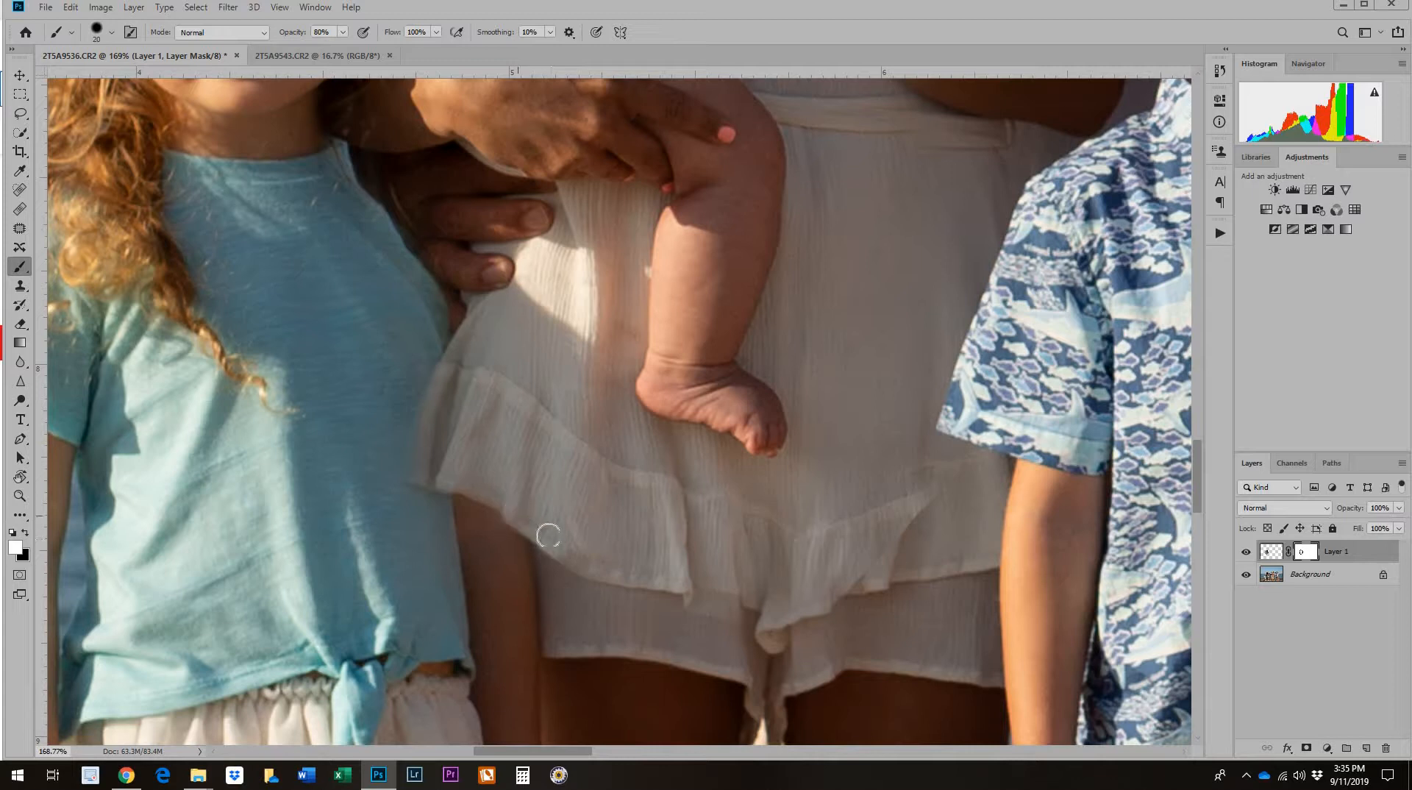
- Restore the outer edge of the mother's skirt ruffle beside the girl's teal shirt by painting white on the mask
left_click_drag(422, 472, 430, 425)
key("x")
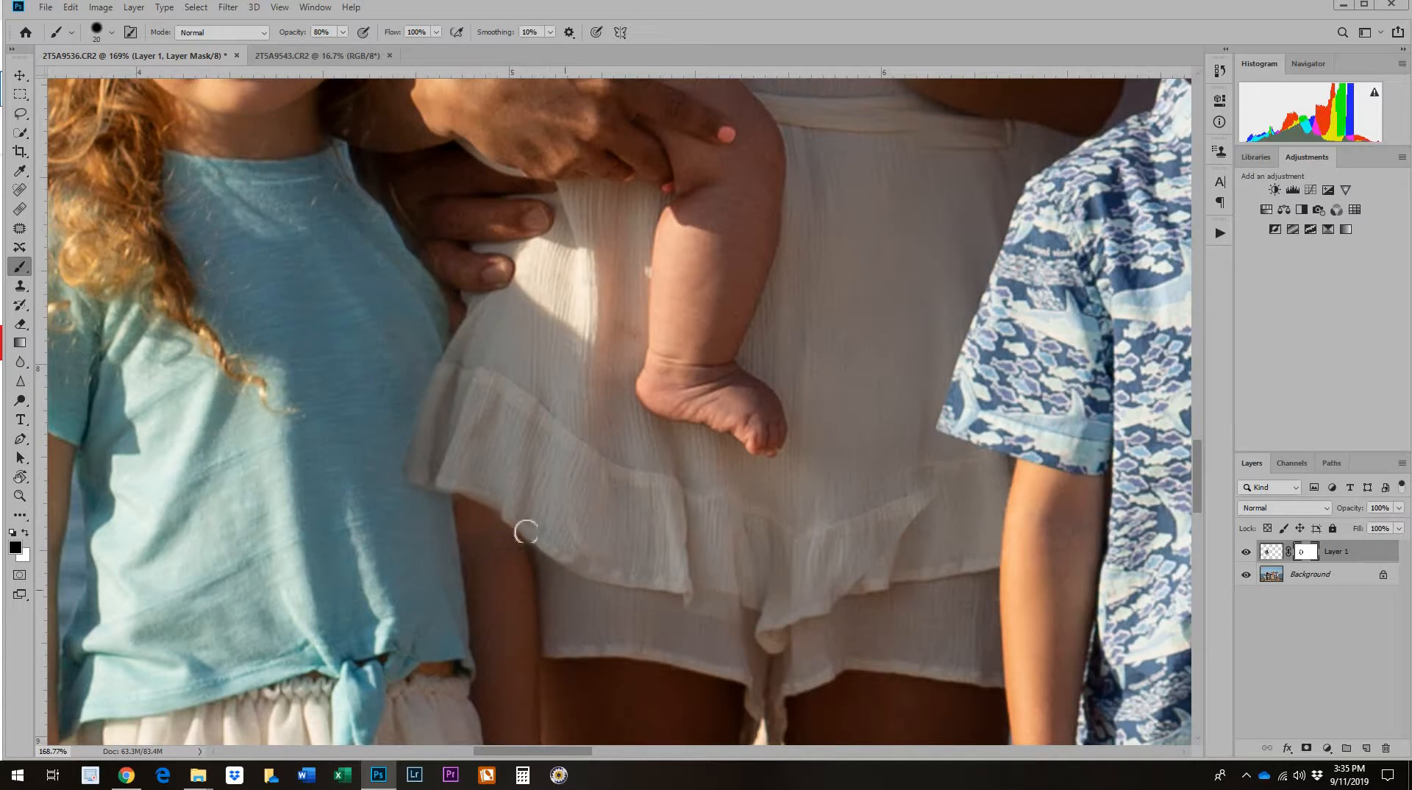
left_click_drag(794, 491, 706, 487)
left_click_drag(816, 490, 735, 488)
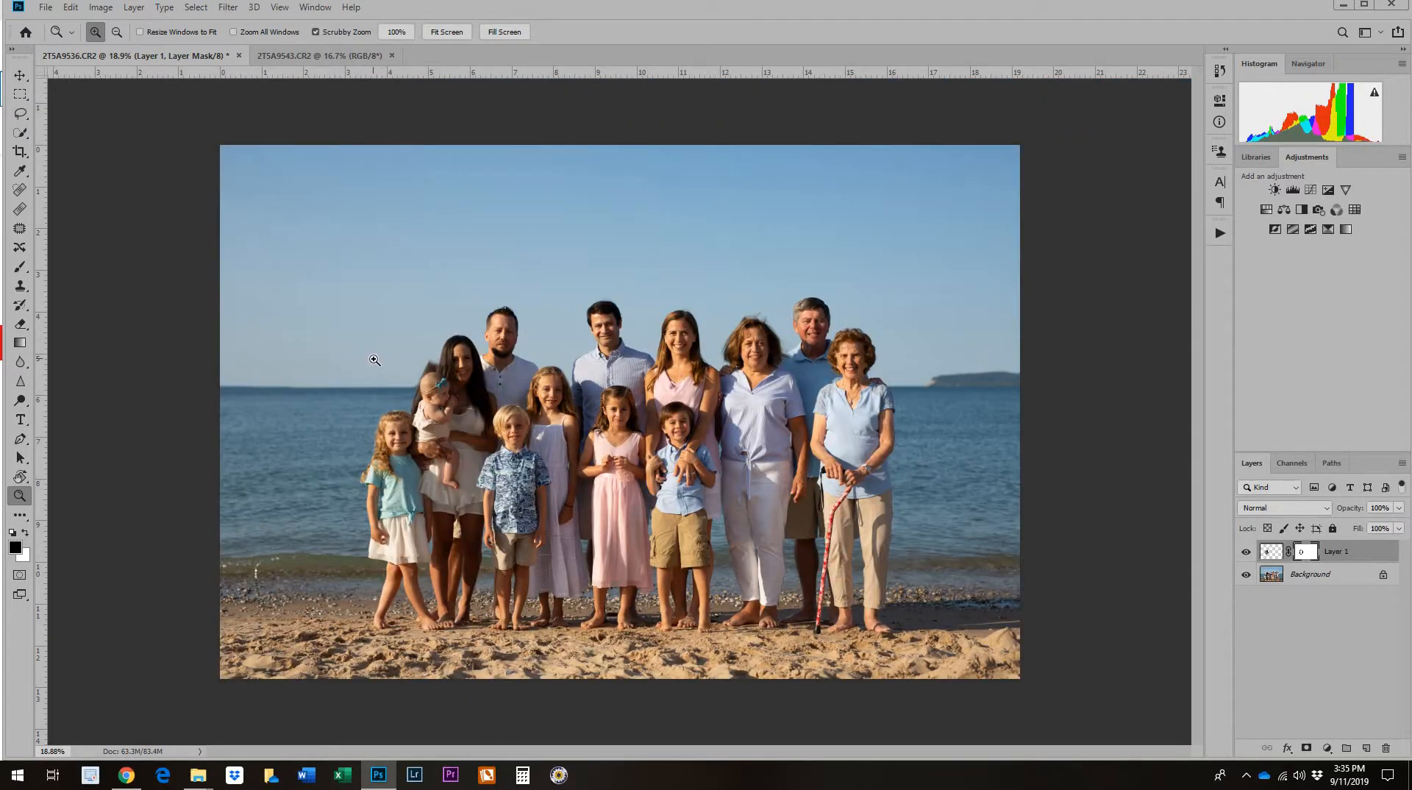
- Paint black on the layer mask along the dark hair behind the baby's head and back to trim it against the sea
left_click_drag(390, 364, 498, 382)
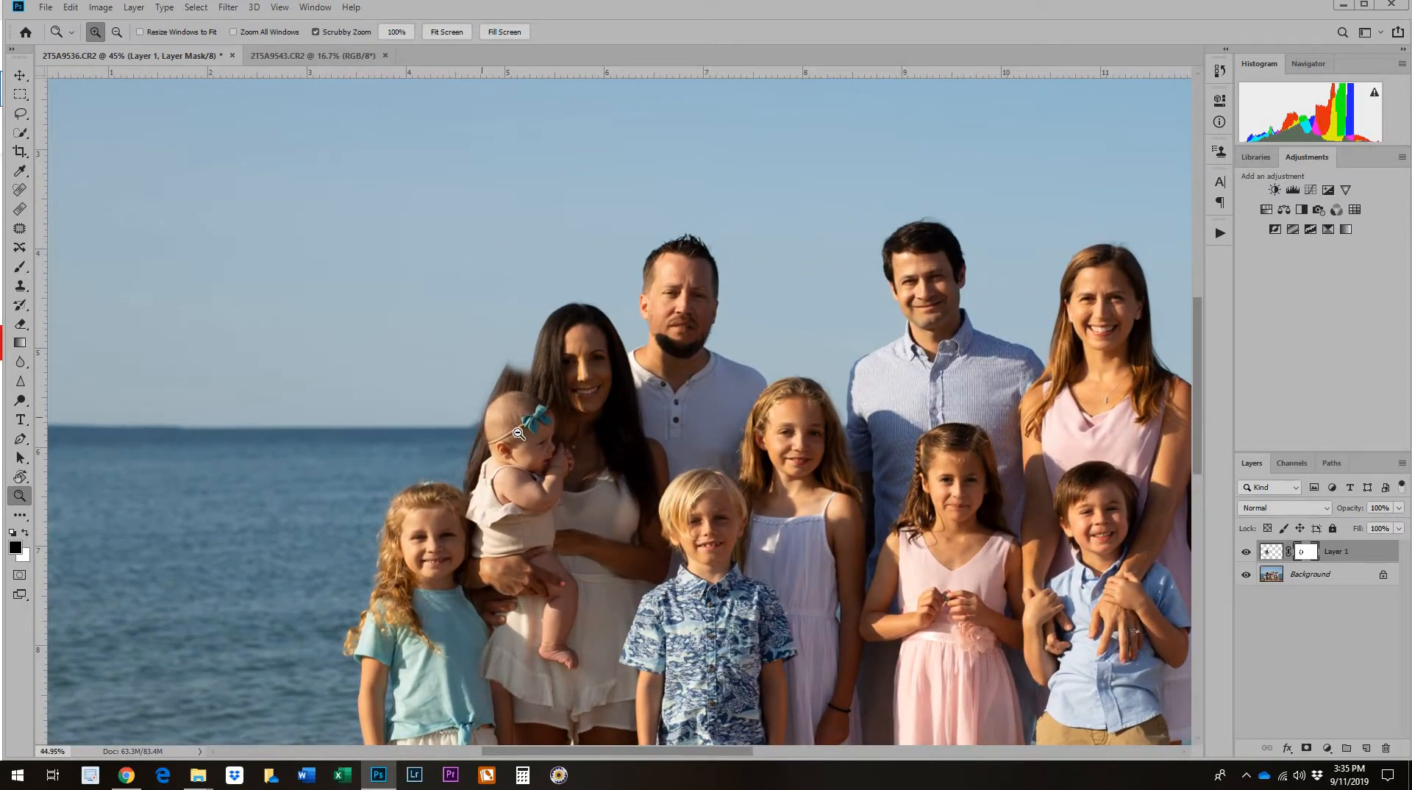
left_click_drag(519, 433, 488, 543)
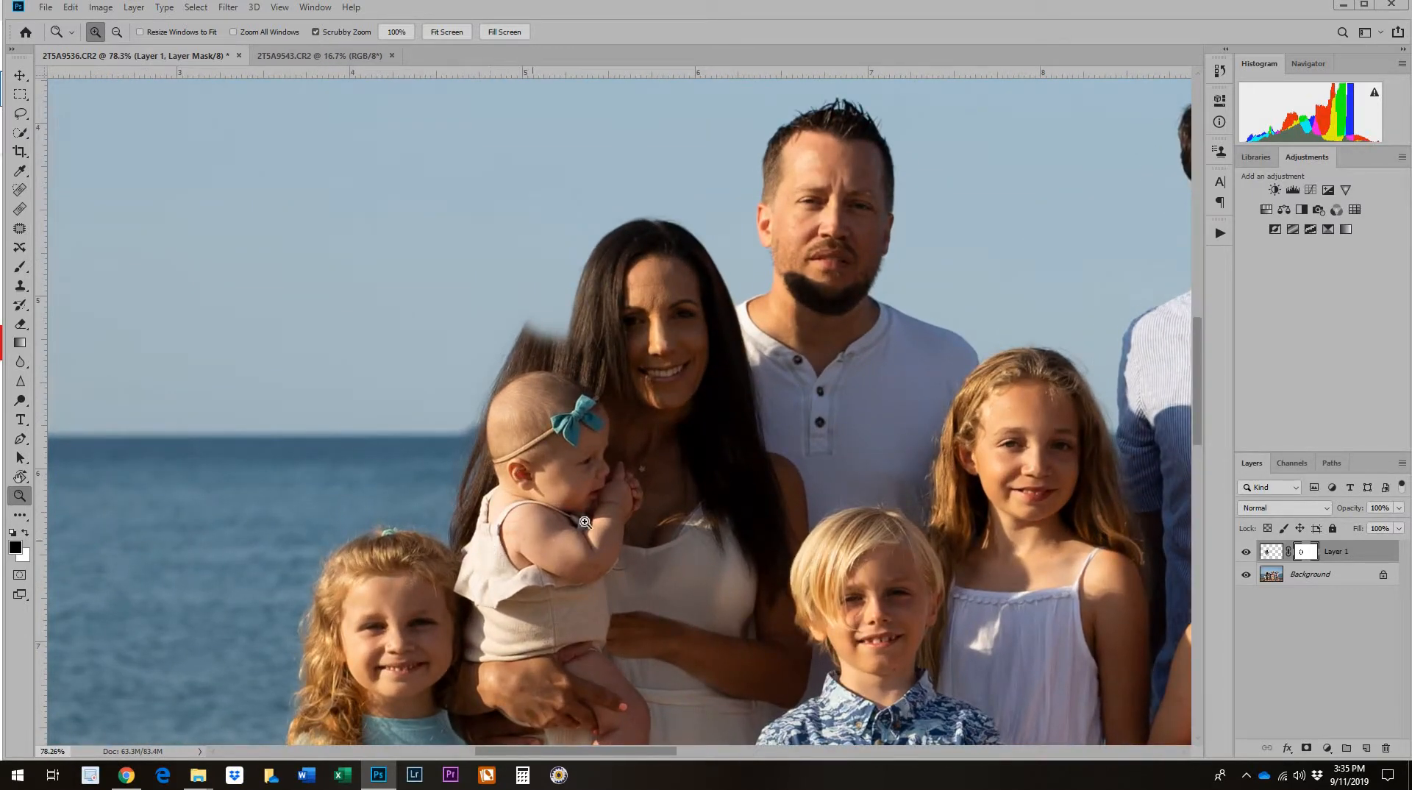
left_click_drag(625, 523, 539, 525)
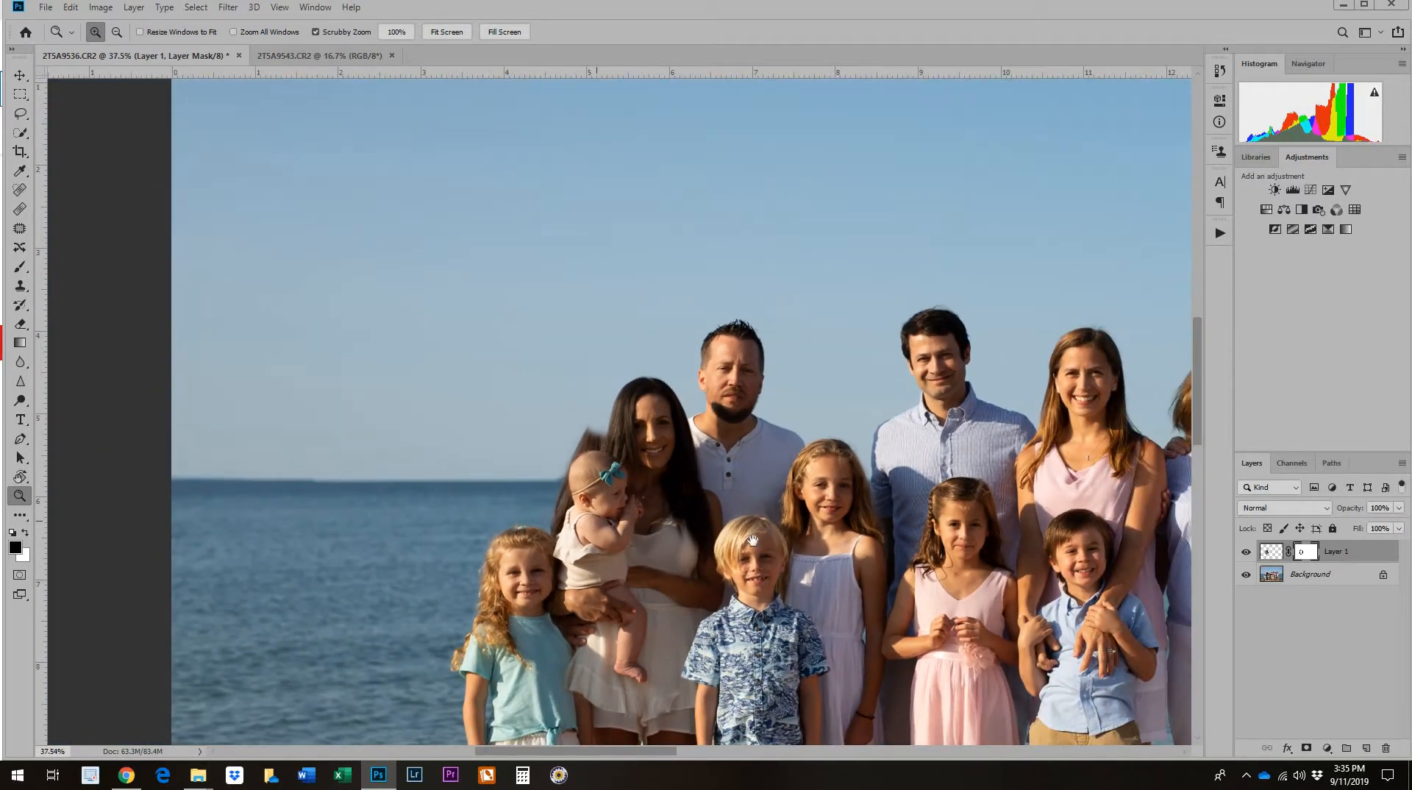
left_click_drag(725, 409, 698, 246)
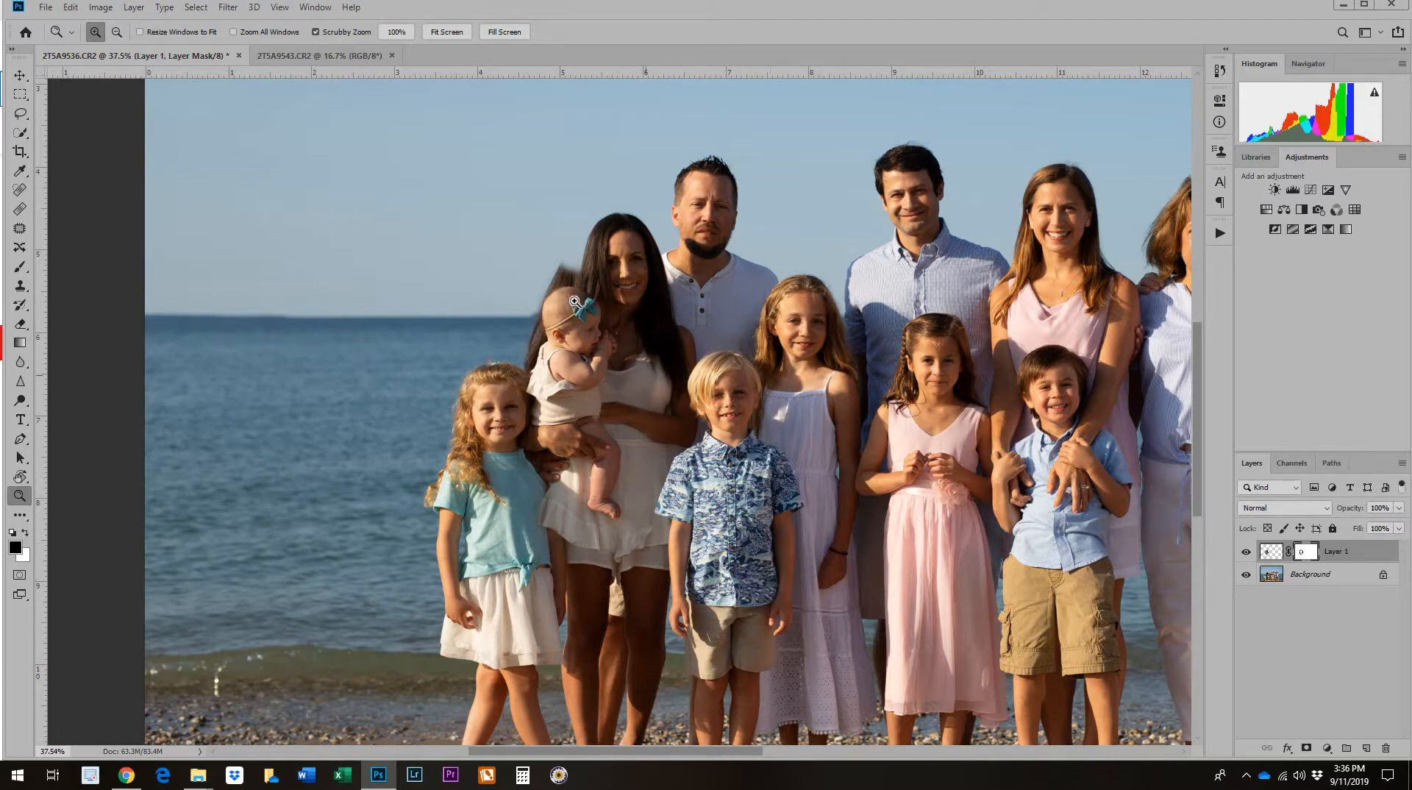
left_click_drag(593, 303, 598, 303)
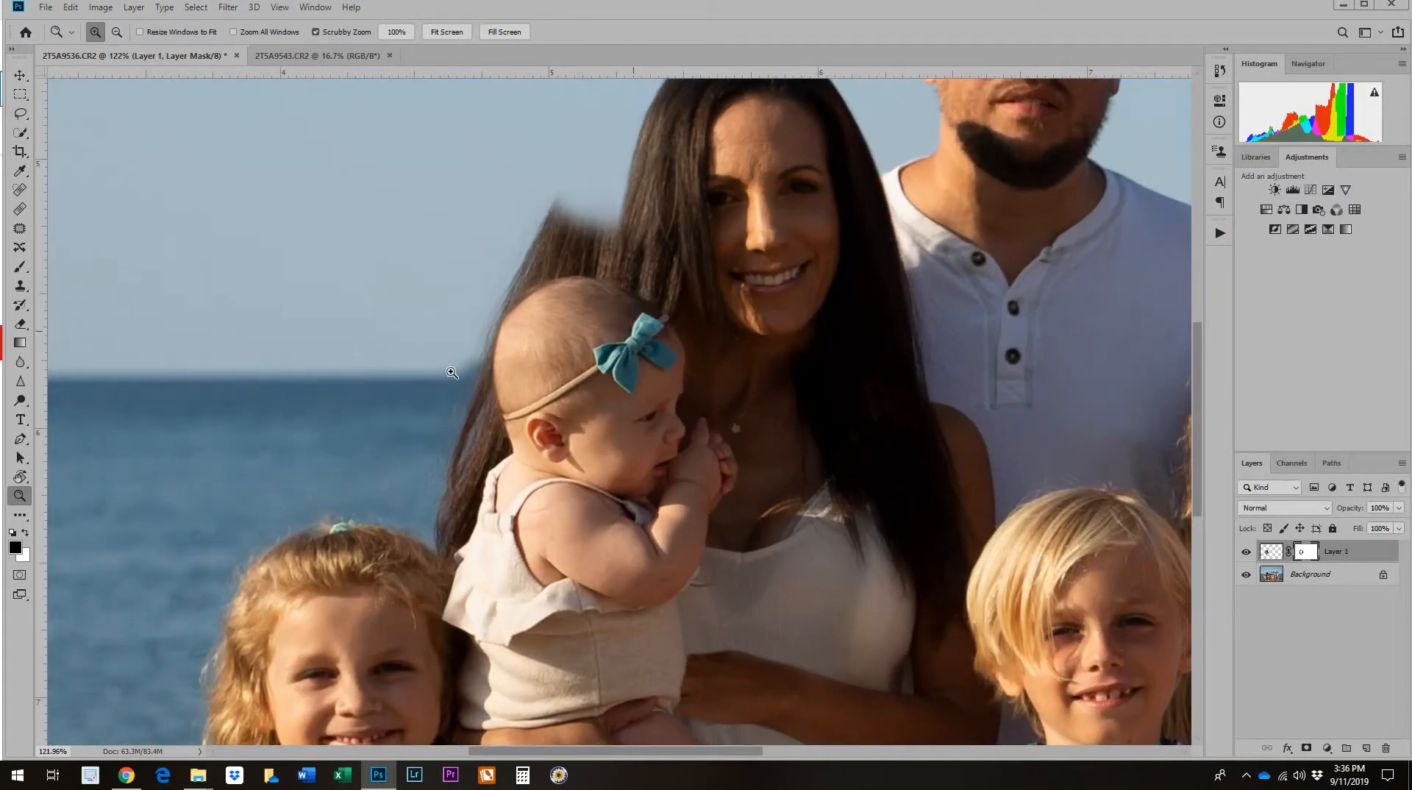
left_click(20, 266)
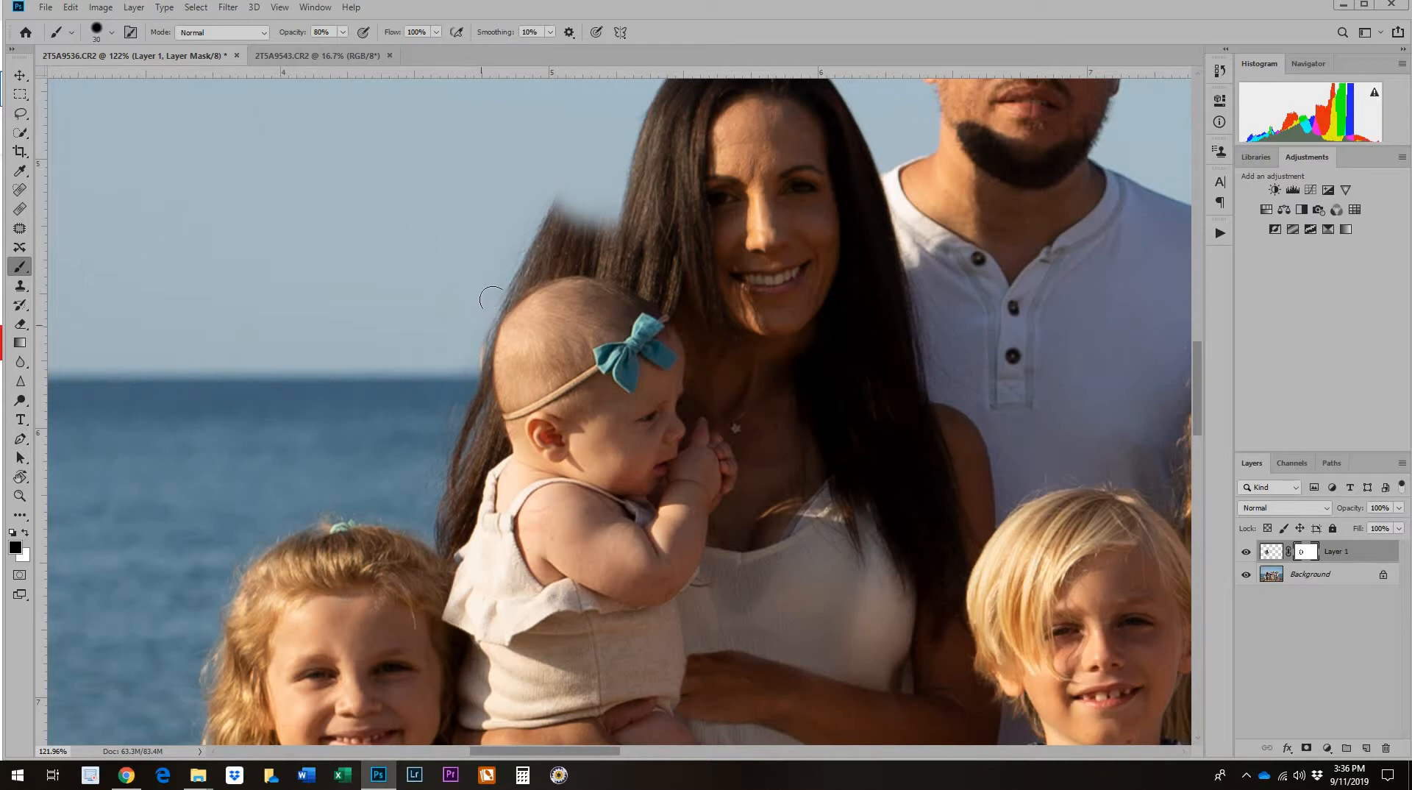
mouse_move(507, 281)
left_mouse_down()
mouse_move(472, 371)
mouse_move(476, 331)
mouse_move(469, 349)
mouse_move(470, 409)
mouse_move(459, 397)
mouse_move(447, 421)
mouse_move(438, 488)
mouse_move(449, 487)
mouse_move(428, 434)
mouse_move(405, 466)
left_mouse_up()
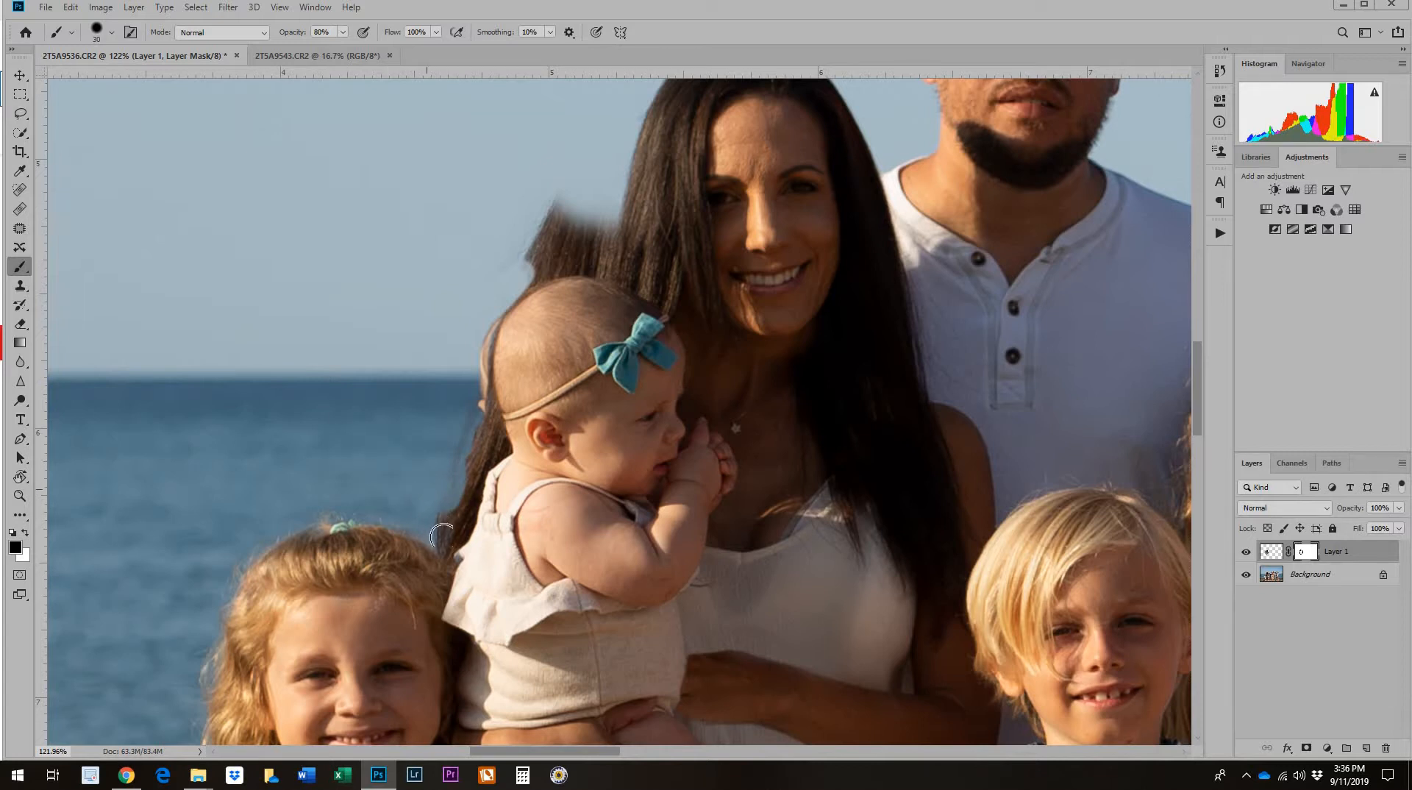
left_click_drag(442, 536, 455, 468)
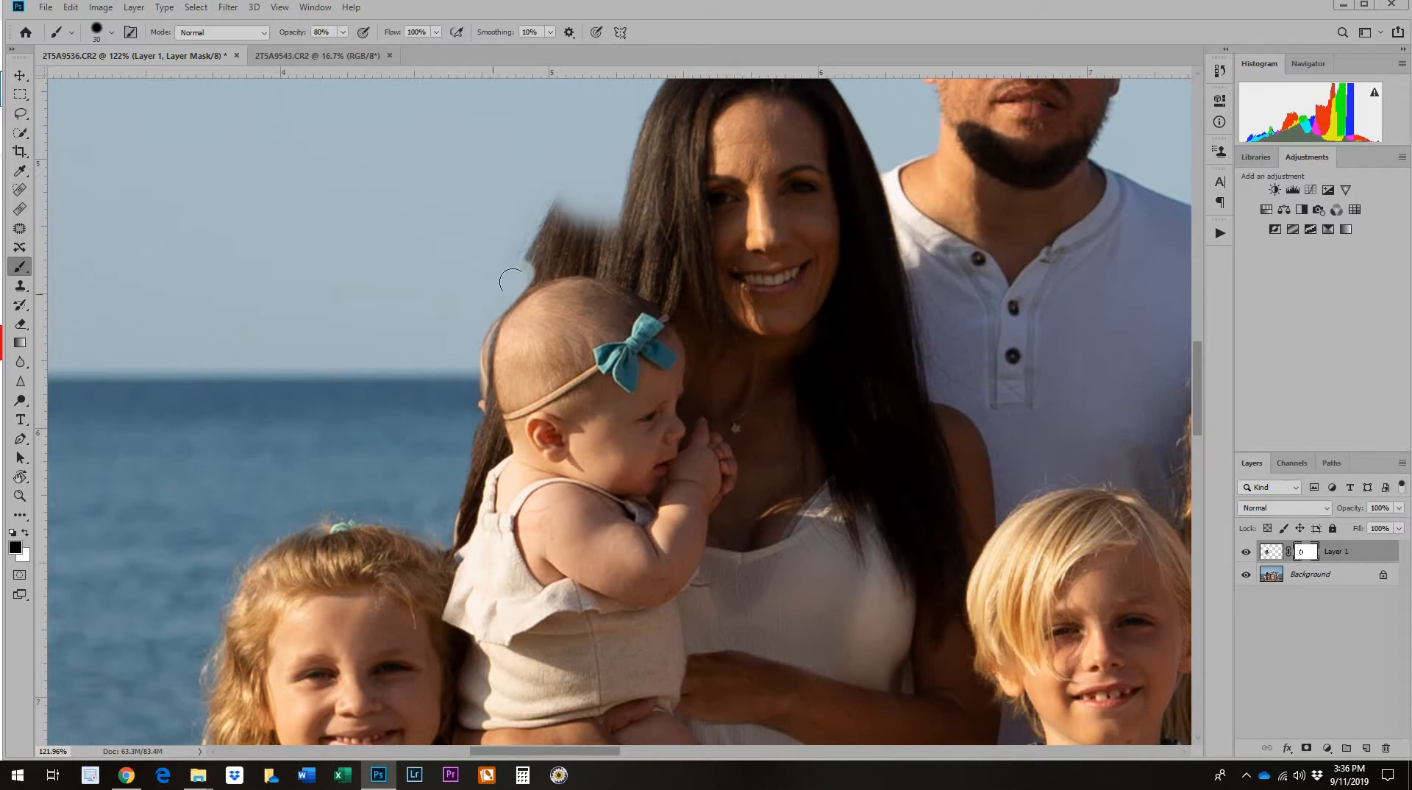
- Mask out the leftover patch of hair above the baby's head, beside the mother's hair
mouse_move(512, 283)
left_mouse_down()
mouse_move(550, 261)
mouse_move(517, 283)
mouse_move(585, 265)
mouse_move(576, 243)
left_mouse_up()
mouse_move(564, 246)
left_mouse_down()
mouse_move(546, 209)
mouse_move(520, 266)
mouse_move(578, 237)
mouse_move(565, 191)
mouse_move(507, 253)
mouse_move(596, 206)
mouse_move(597, 240)
mouse_move(601, 202)
mouse_move(596, 242)
mouse_move(601, 197)
mouse_move(597, 261)
mouse_move(603, 216)
left_mouse_up()
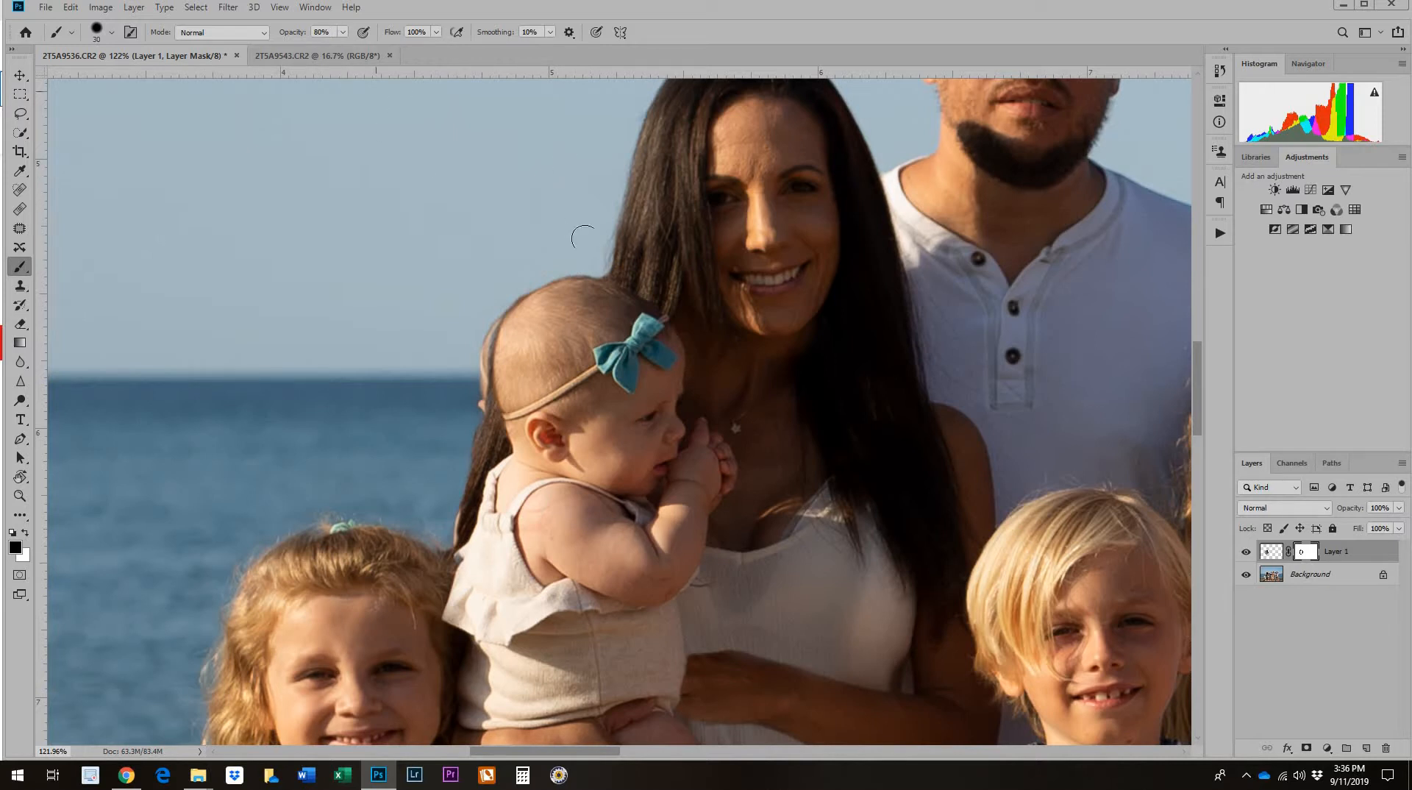
left_click_drag(592, 186, 550, 356)
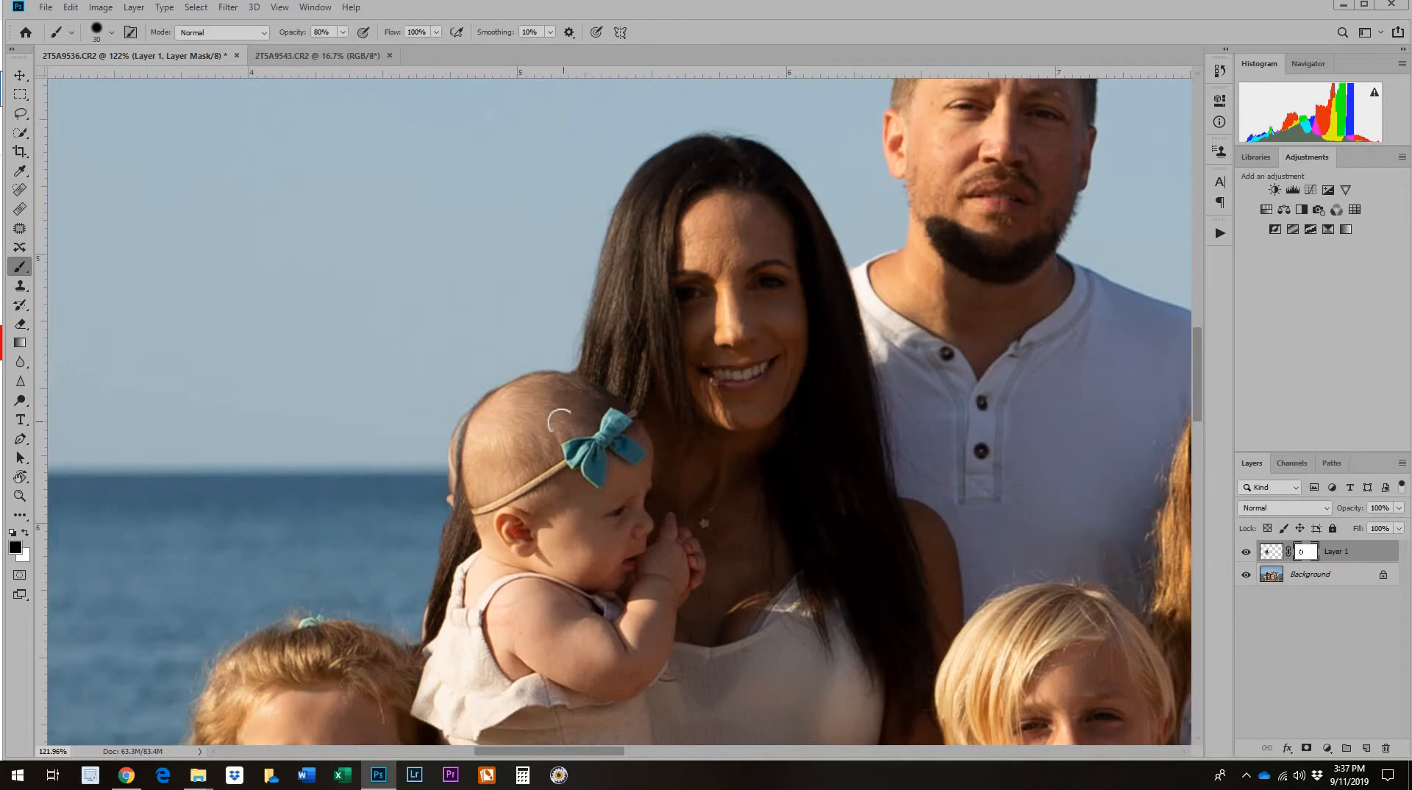
- Flatten the masked layer and the background into a single layer
key("z")
mouse_move(589, 429)
left_mouse_down()
mouse_move(507, 416)
mouse_move(617, 455)
left_mouse_up()
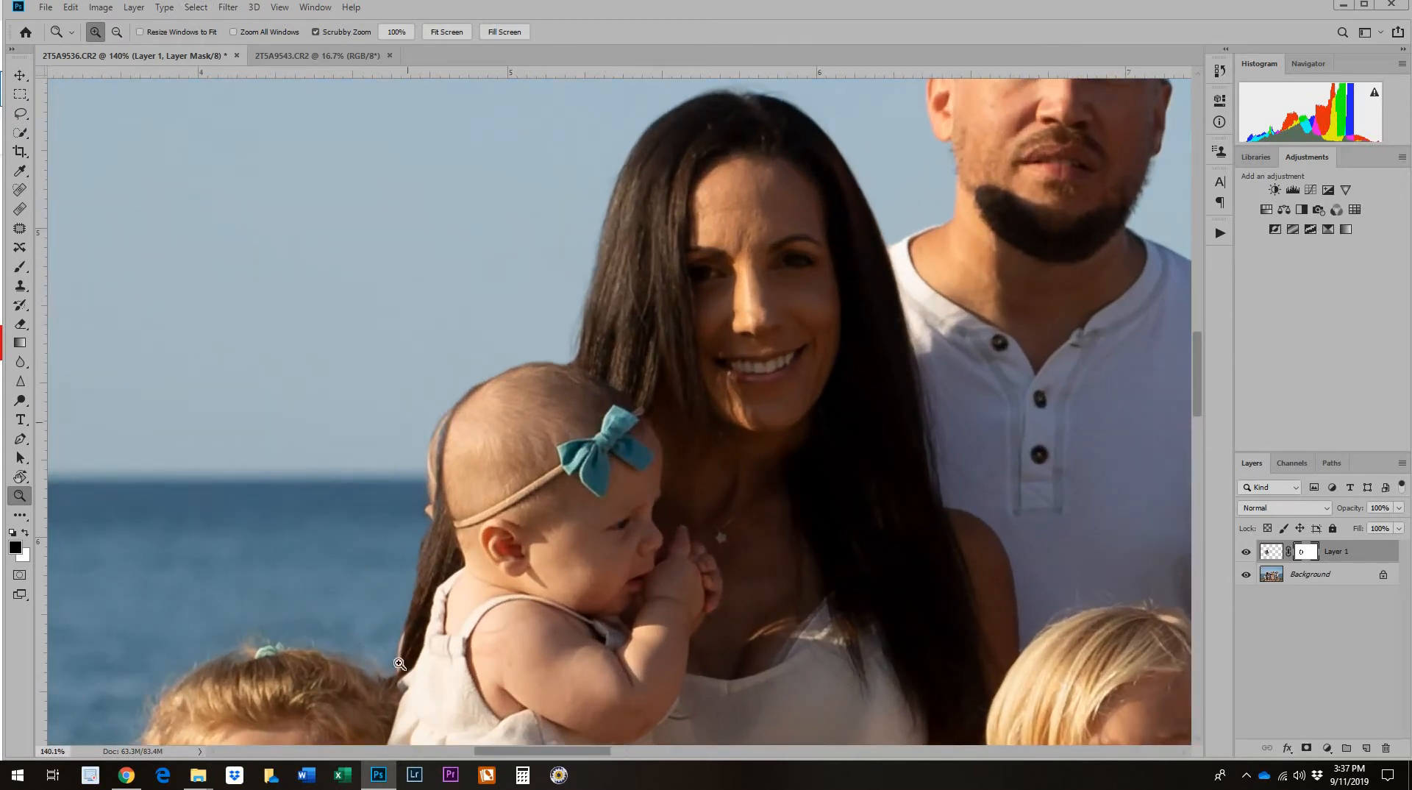
left_click(134, 7)
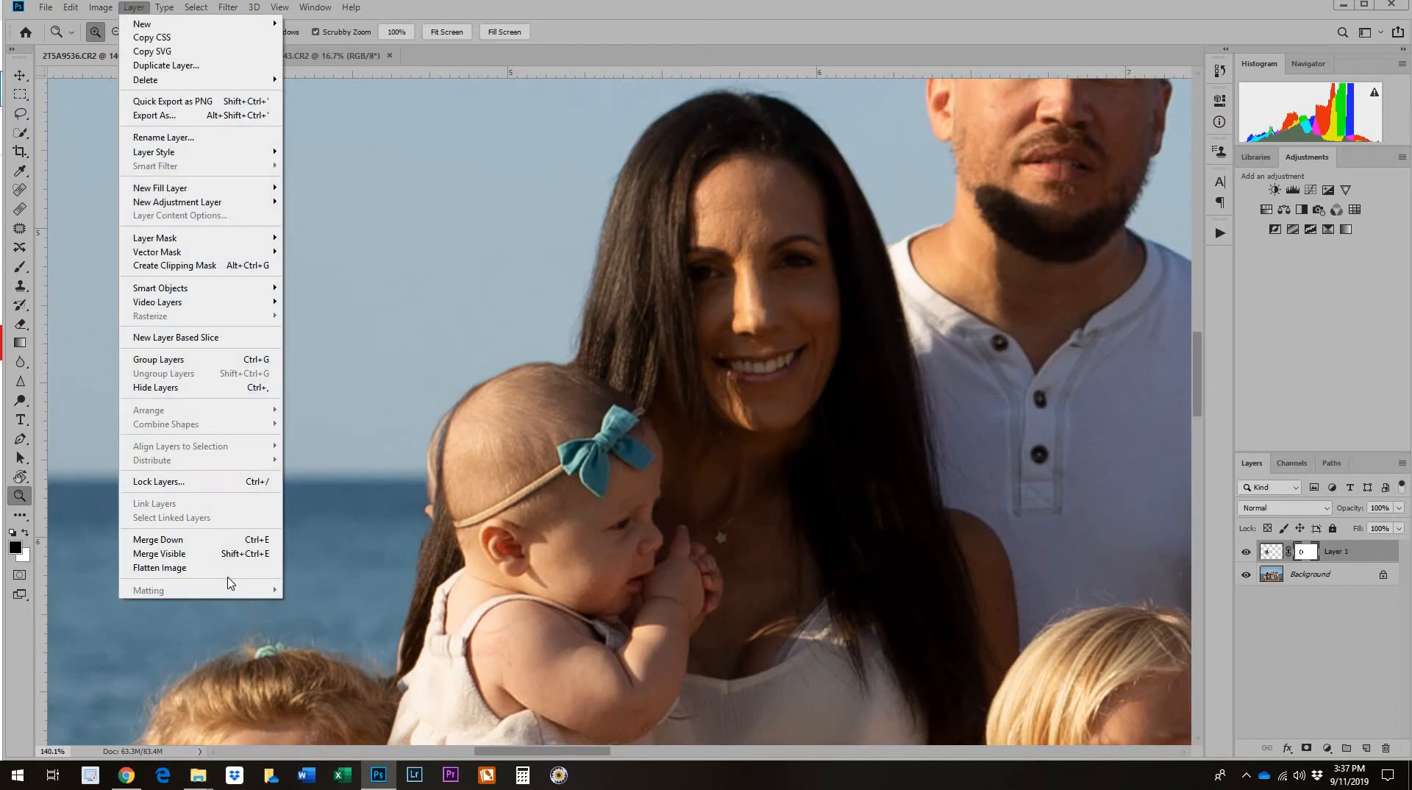
left_click(228, 570)
- Clone sky and sea from near the horizon over the ghosted edge and stray hair behind the baby's head with the Clone Stamp
left_click(20, 287)
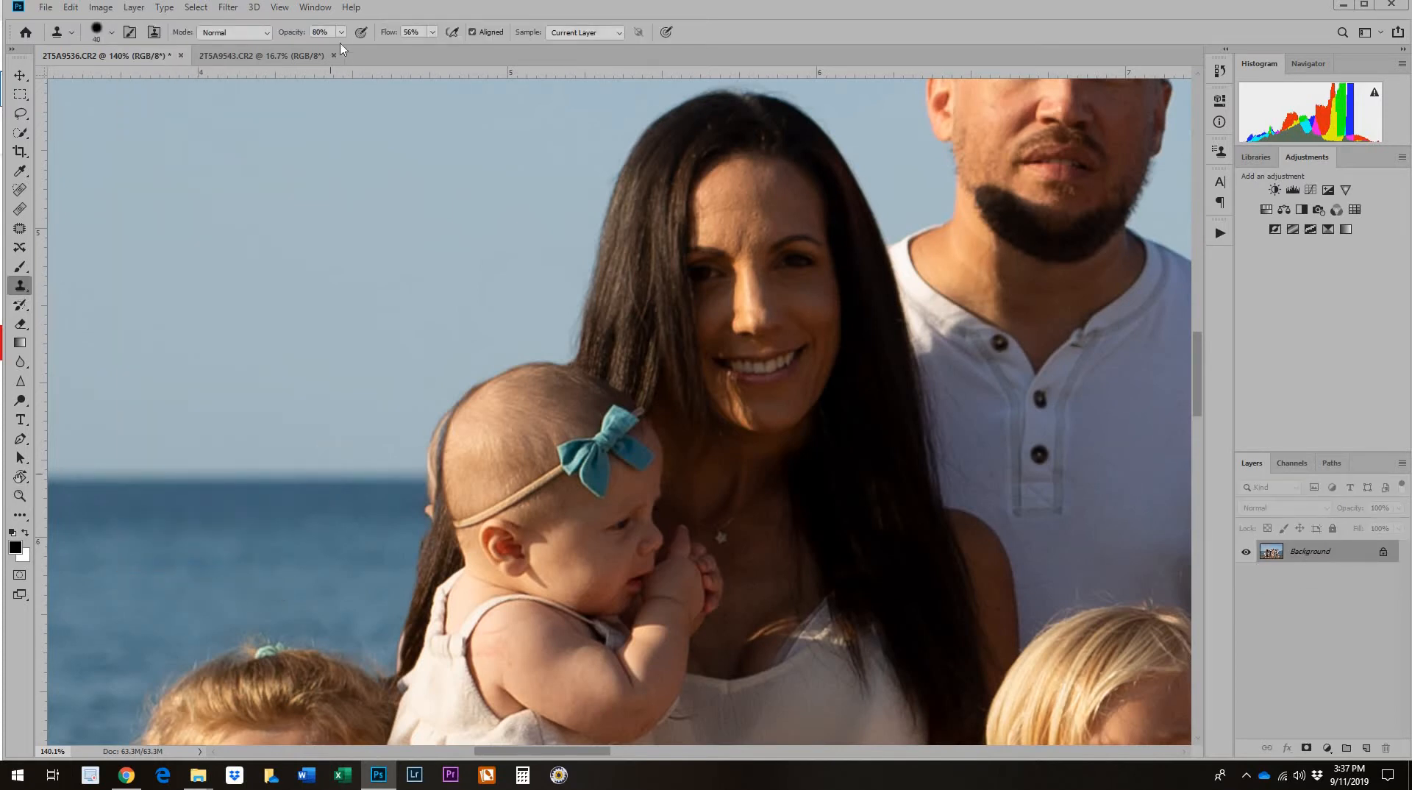
left_click(340, 33)
left_click(381, 437)
left_click(358, 484, "alt")
mouse_move(413, 483)
left_mouse_down()
mouse_move(429, 410)
mouse_move(416, 409)
mouse_move(382, 585)
left_mouse_up()
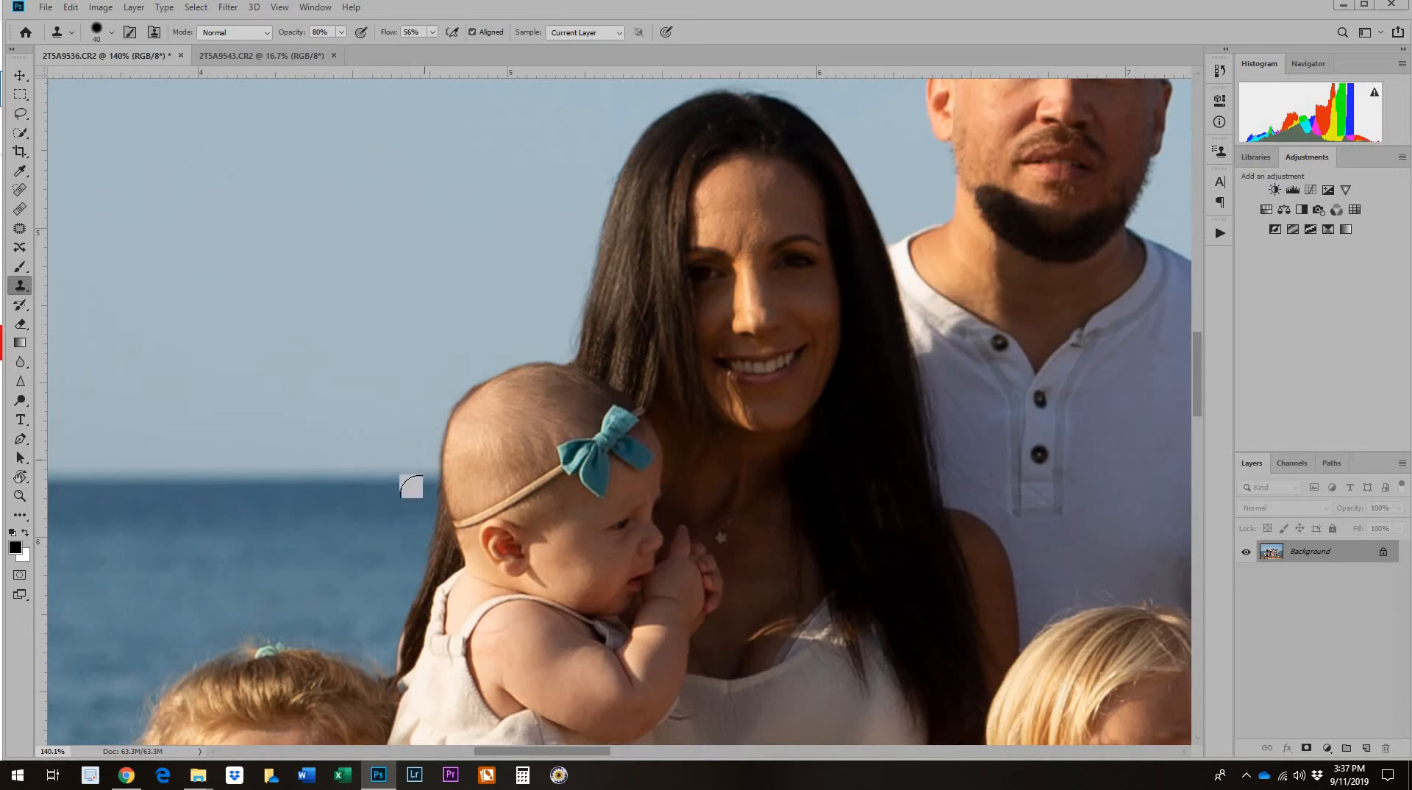
mouse_move(419, 444)
left_mouse_down()
mouse_move(431, 390)
mouse_move(465, 349)
mouse_move(556, 342)
mouse_move(442, 376)
mouse_move(416, 429)
mouse_move(407, 534)
mouse_move(428, 518)
mouse_move(433, 536)
mouse_move(420, 505)
mouse_move(407, 557)
mouse_move(422, 539)
mouse_move(389, 592)
mouse_move(412, 555)
mouse_move(404, 570)
left_mouse_up()
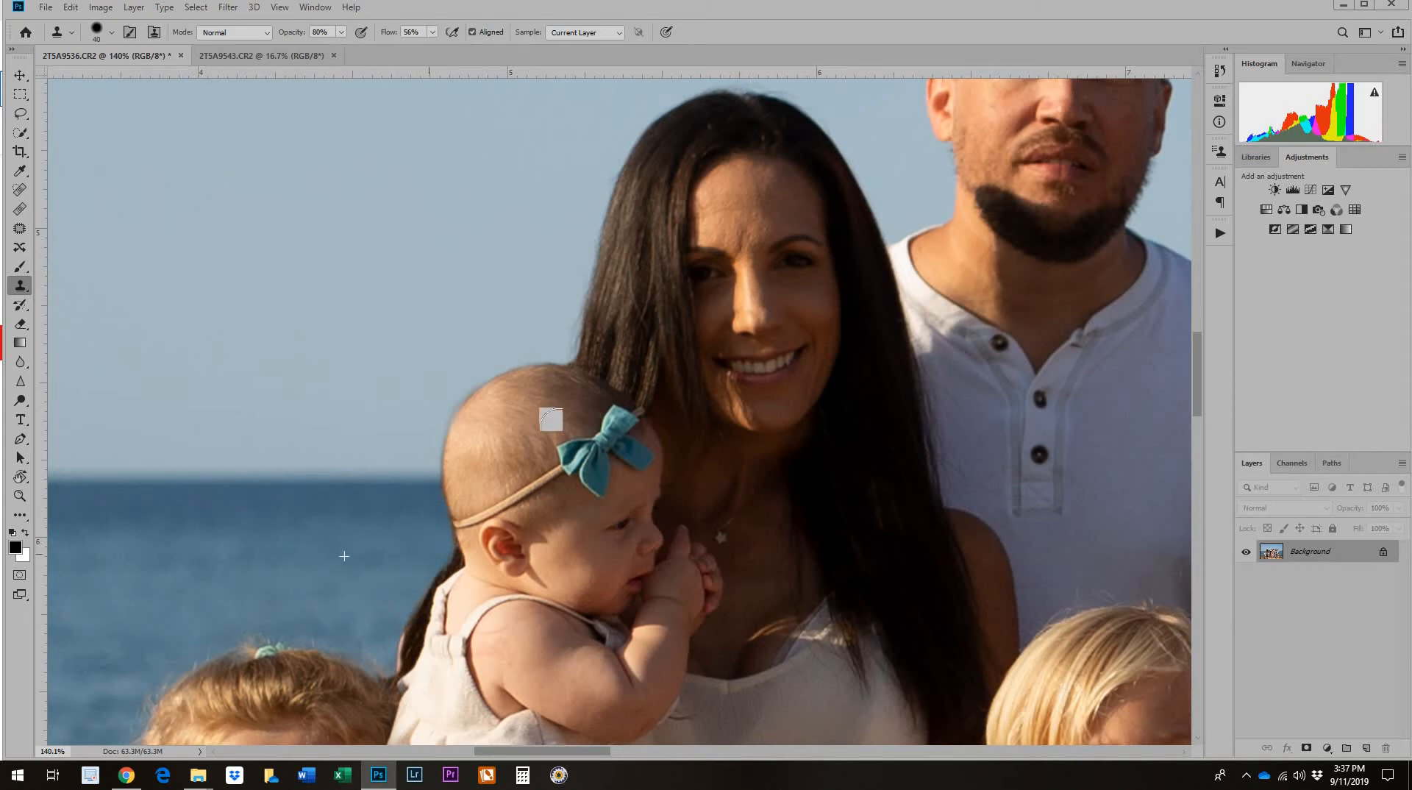
- Examine the whole flattened family photo and compare it with the 2TSA9543.CR2 source photo
key("z")
left_click_drag(725, 351, 704, 344)
key("z")
left_click_drag(861, 342, 762, 365)
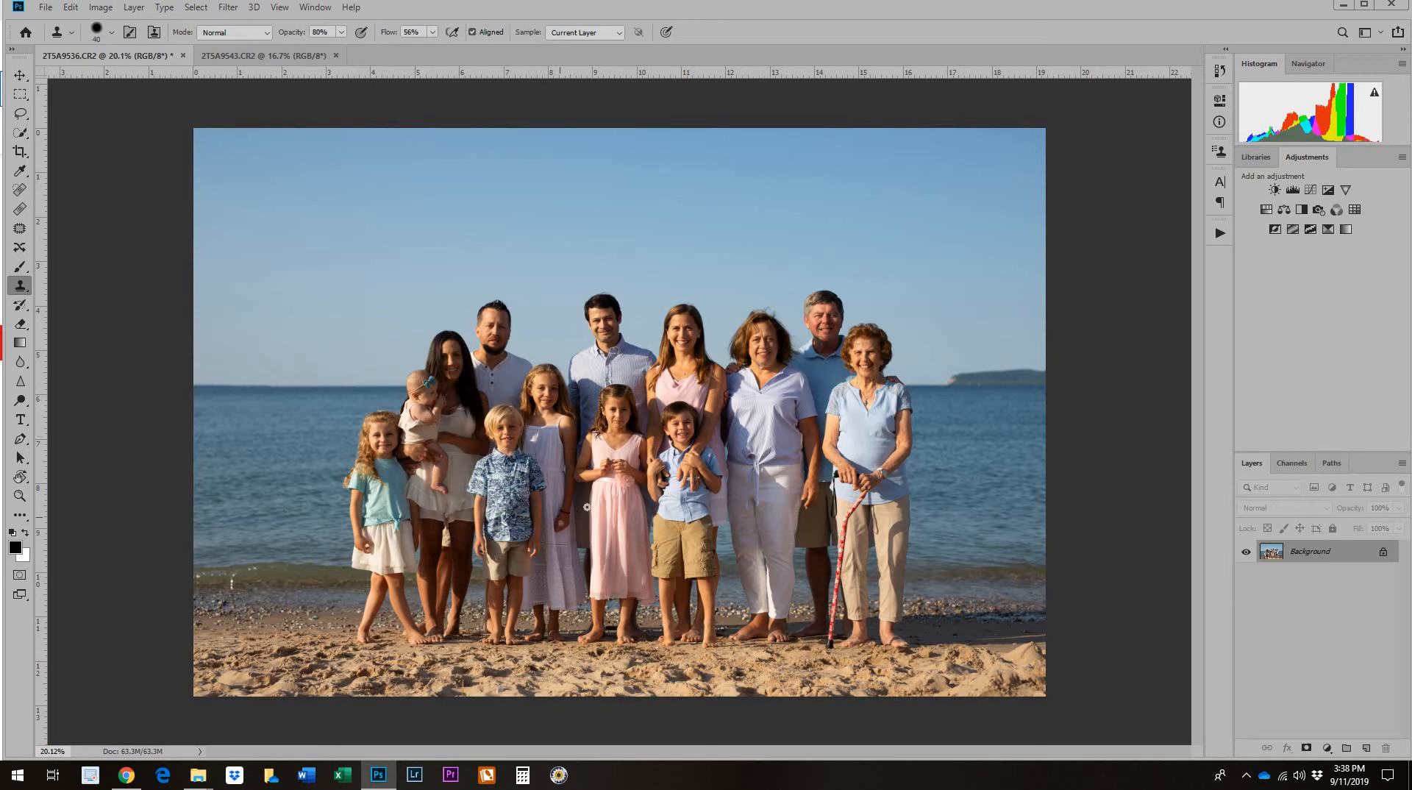
left_click(284, 57)
left_click(111, 56)
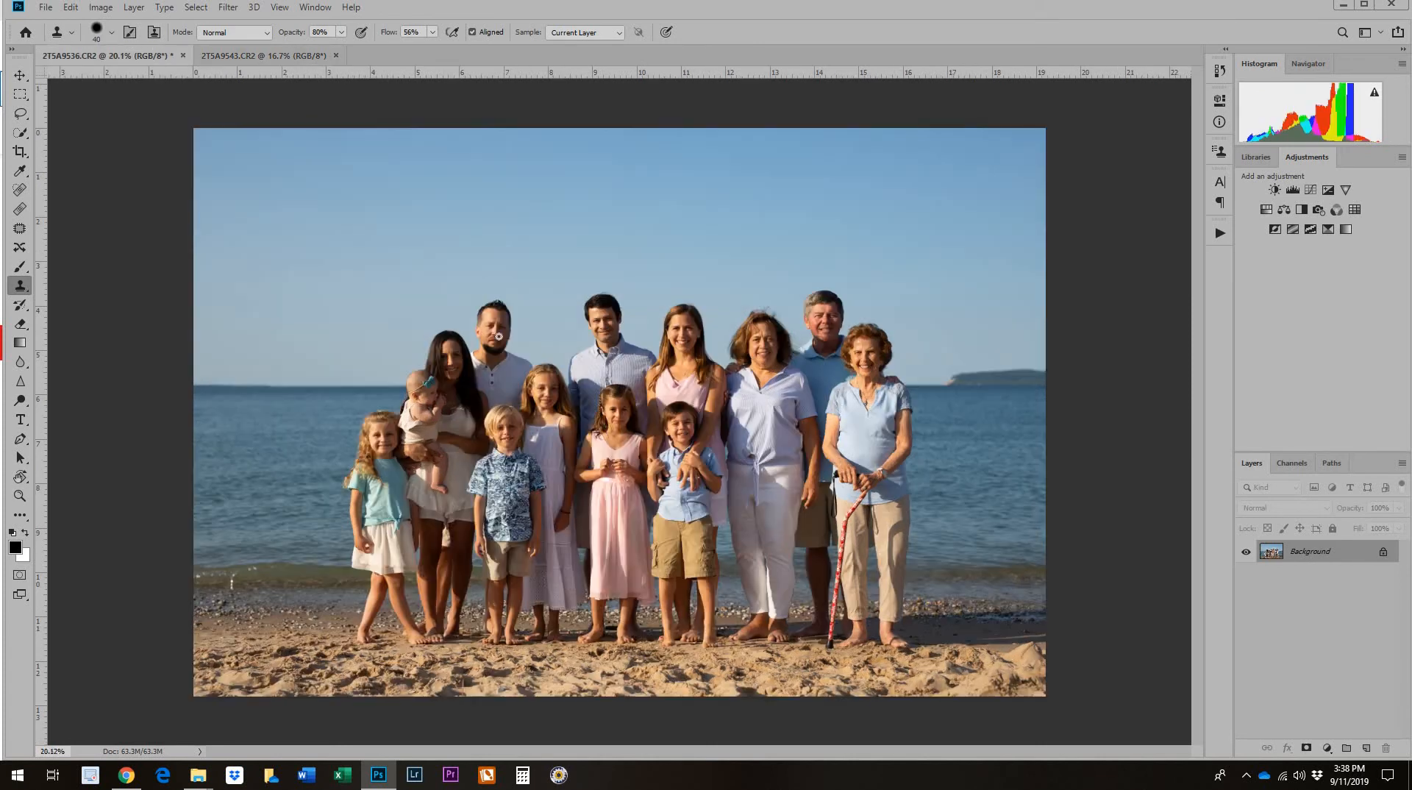